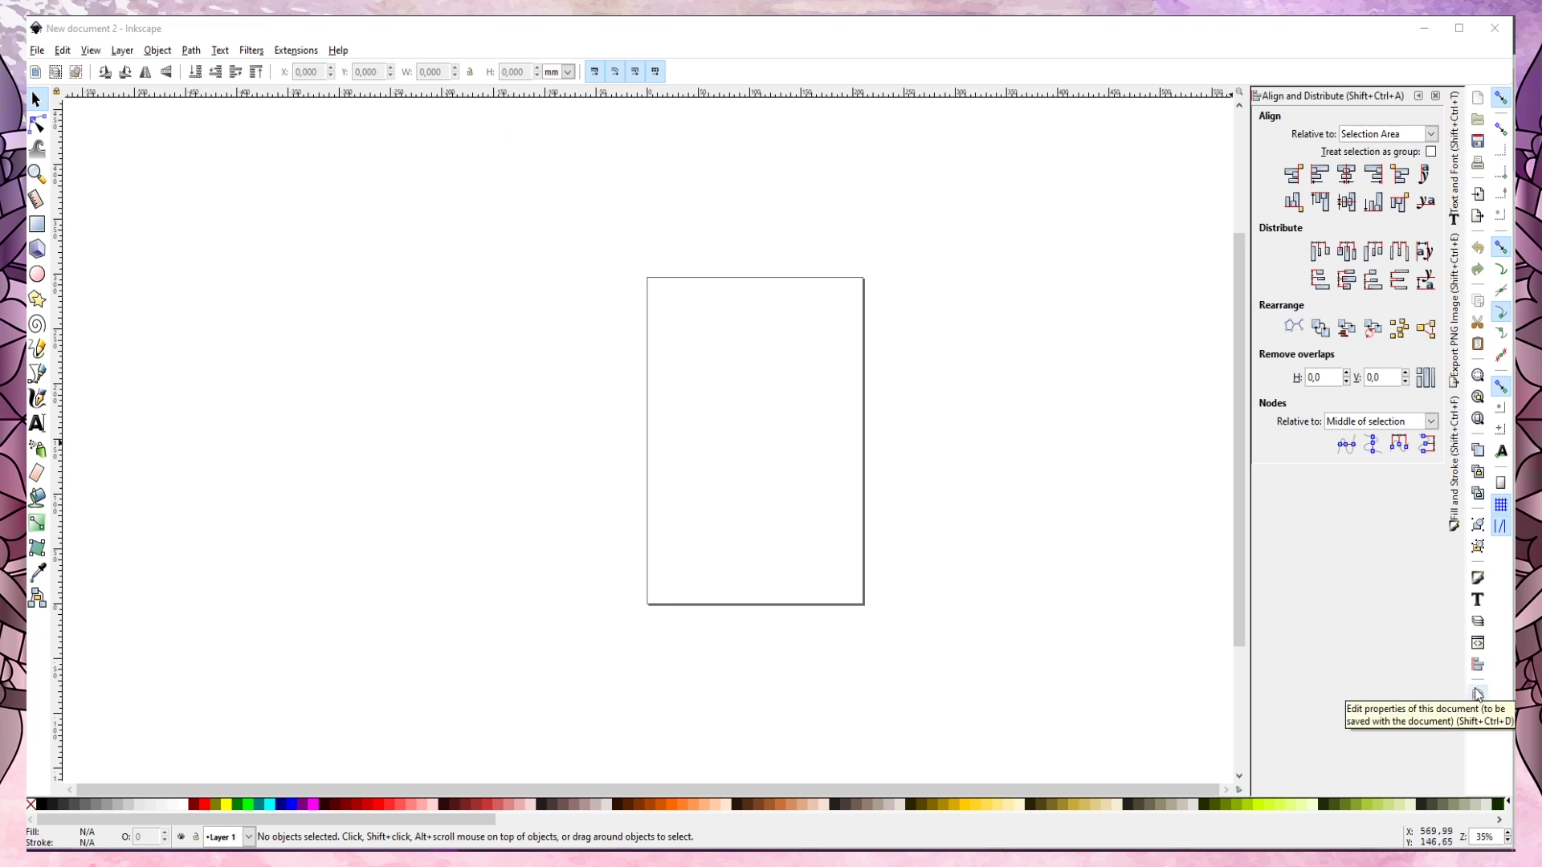
Step: Set the page size to US Letter and turn on the checkerboard background in the document properties
{"action": "left_click", "coordinate": [1477, 694]}
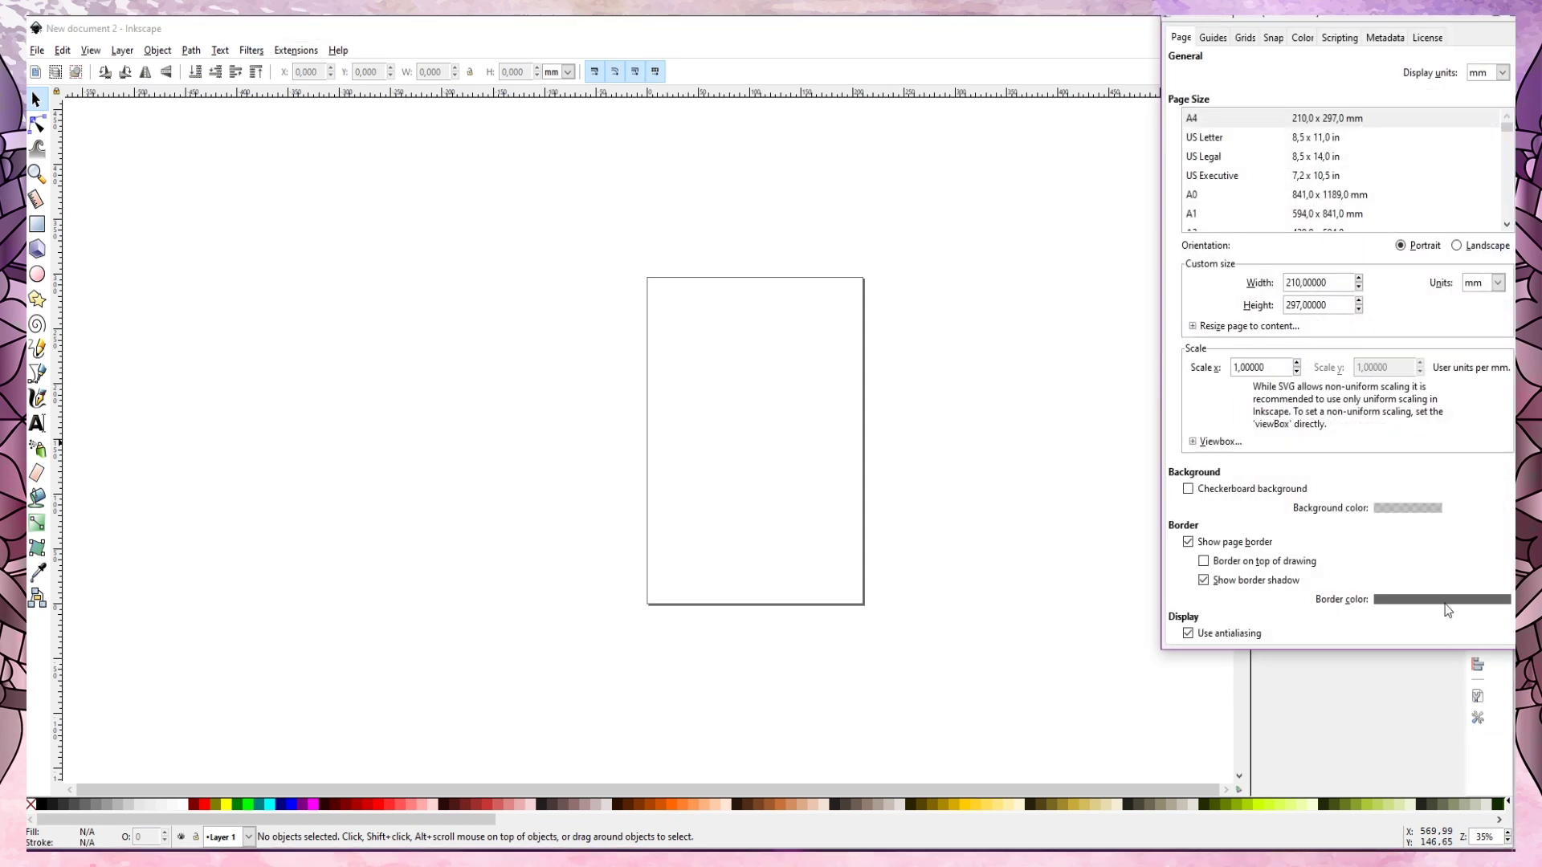
{"action": "left_click_drag", "start_coordinate": [1346, 24], "coordinate": [693, 65]}
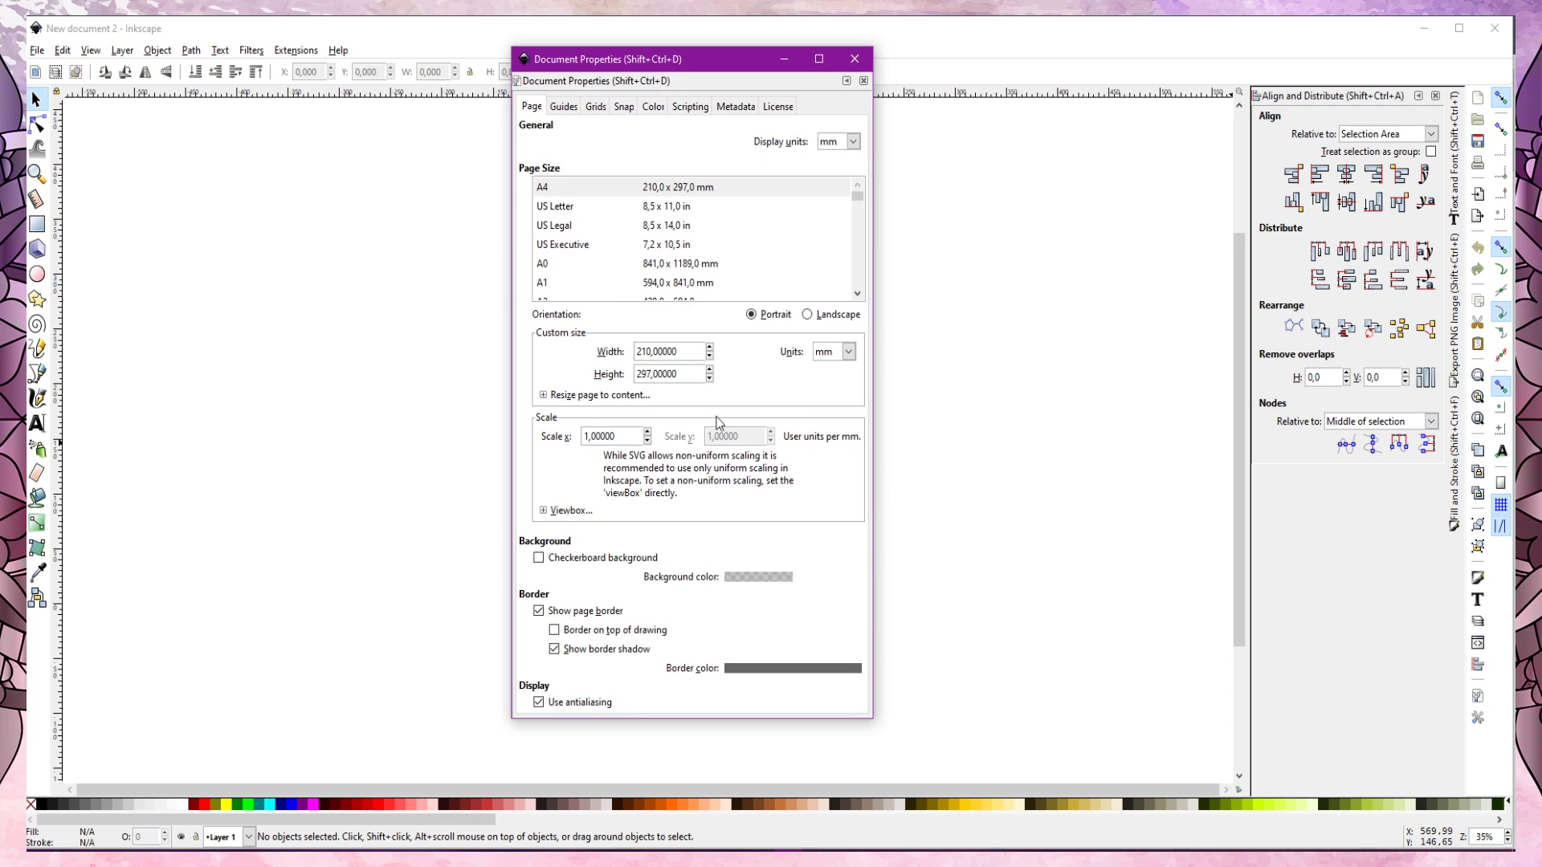
{"action": "left_click", "coordinate": [564, 214]}
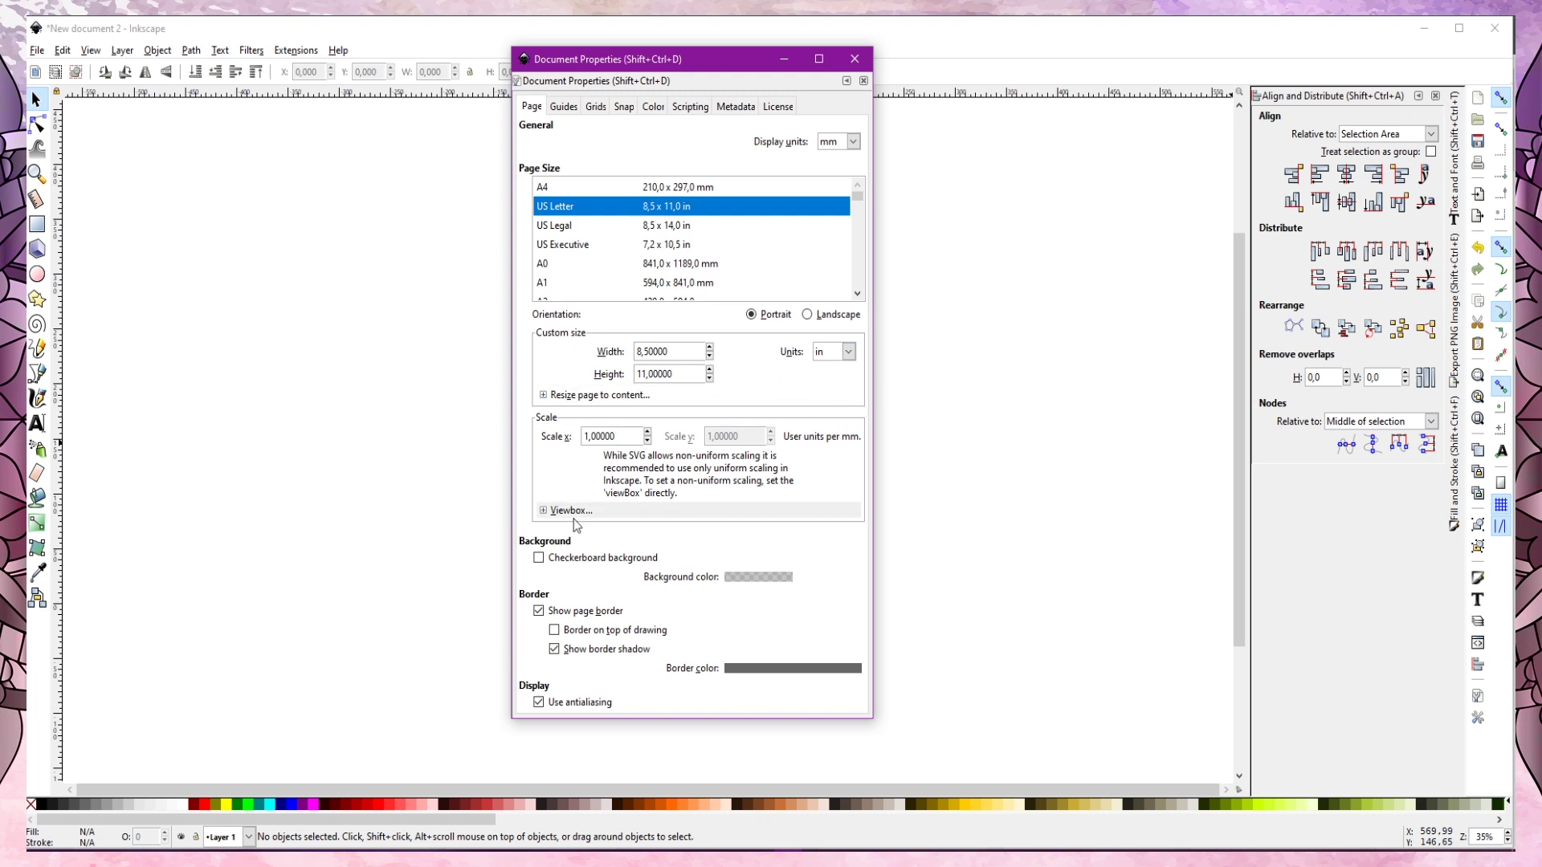
{"action": "left_click", "coordinate": [539, 560]}
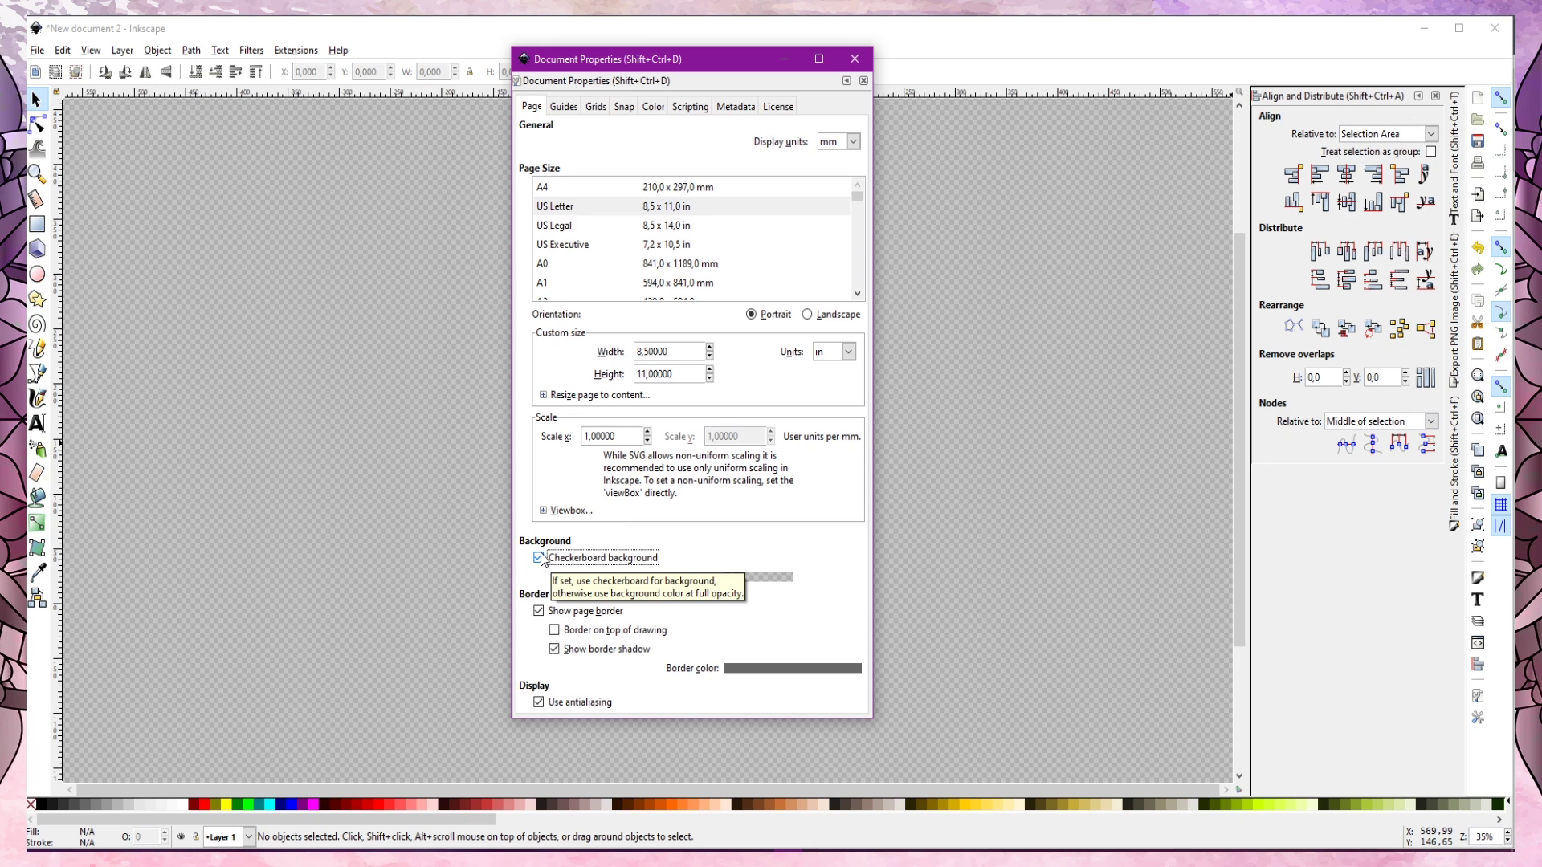
Step: Set the document's display units to inches and close the document properties
{"action": "left_click", "coordinate": [853, 142]}
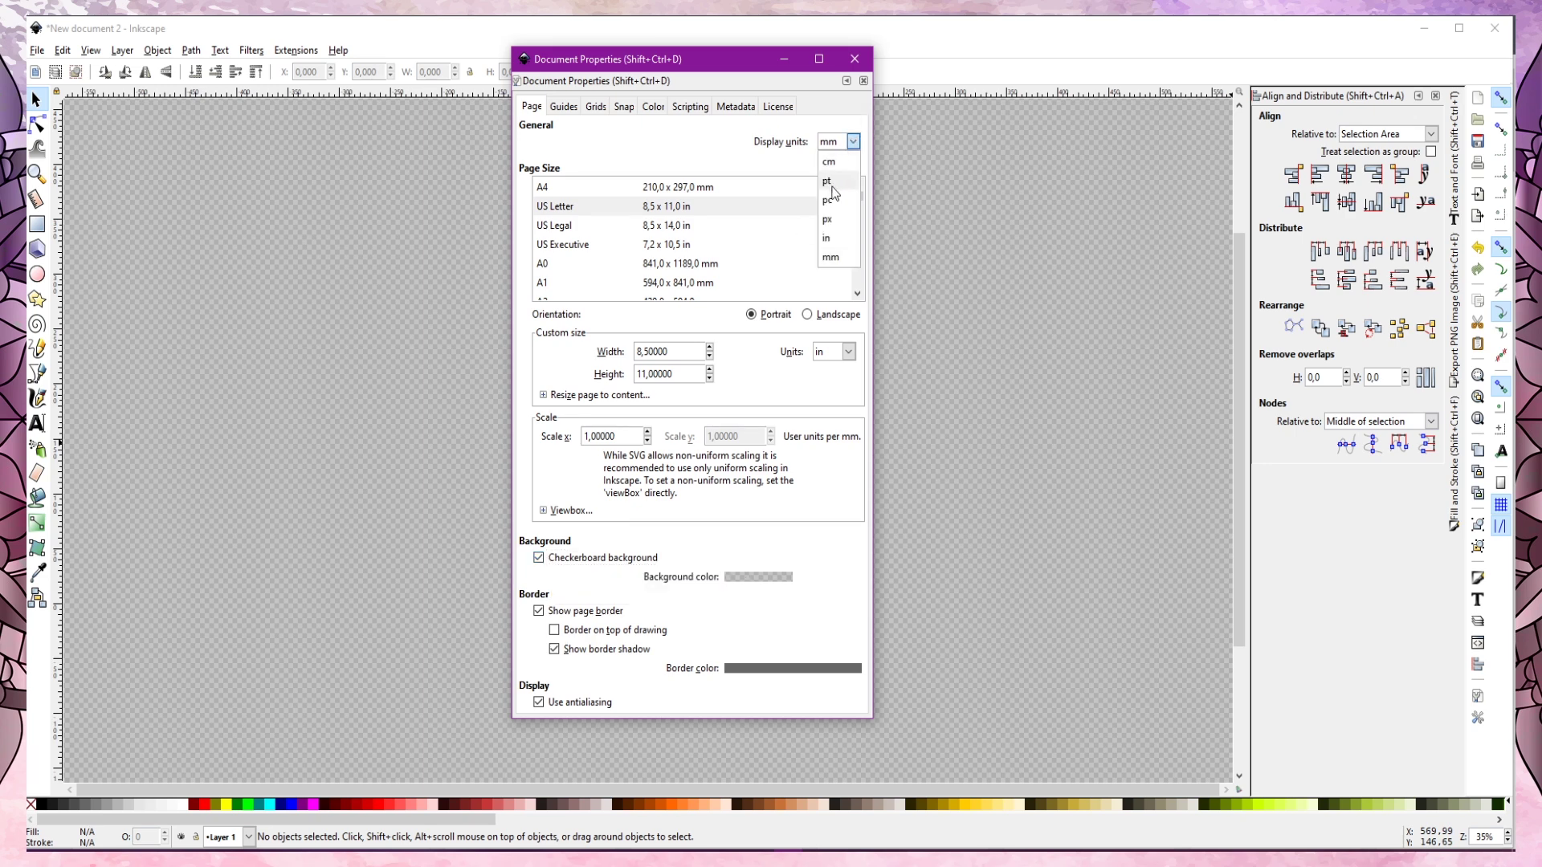
{"action": "left_click", "coordinate": [835, 239]}
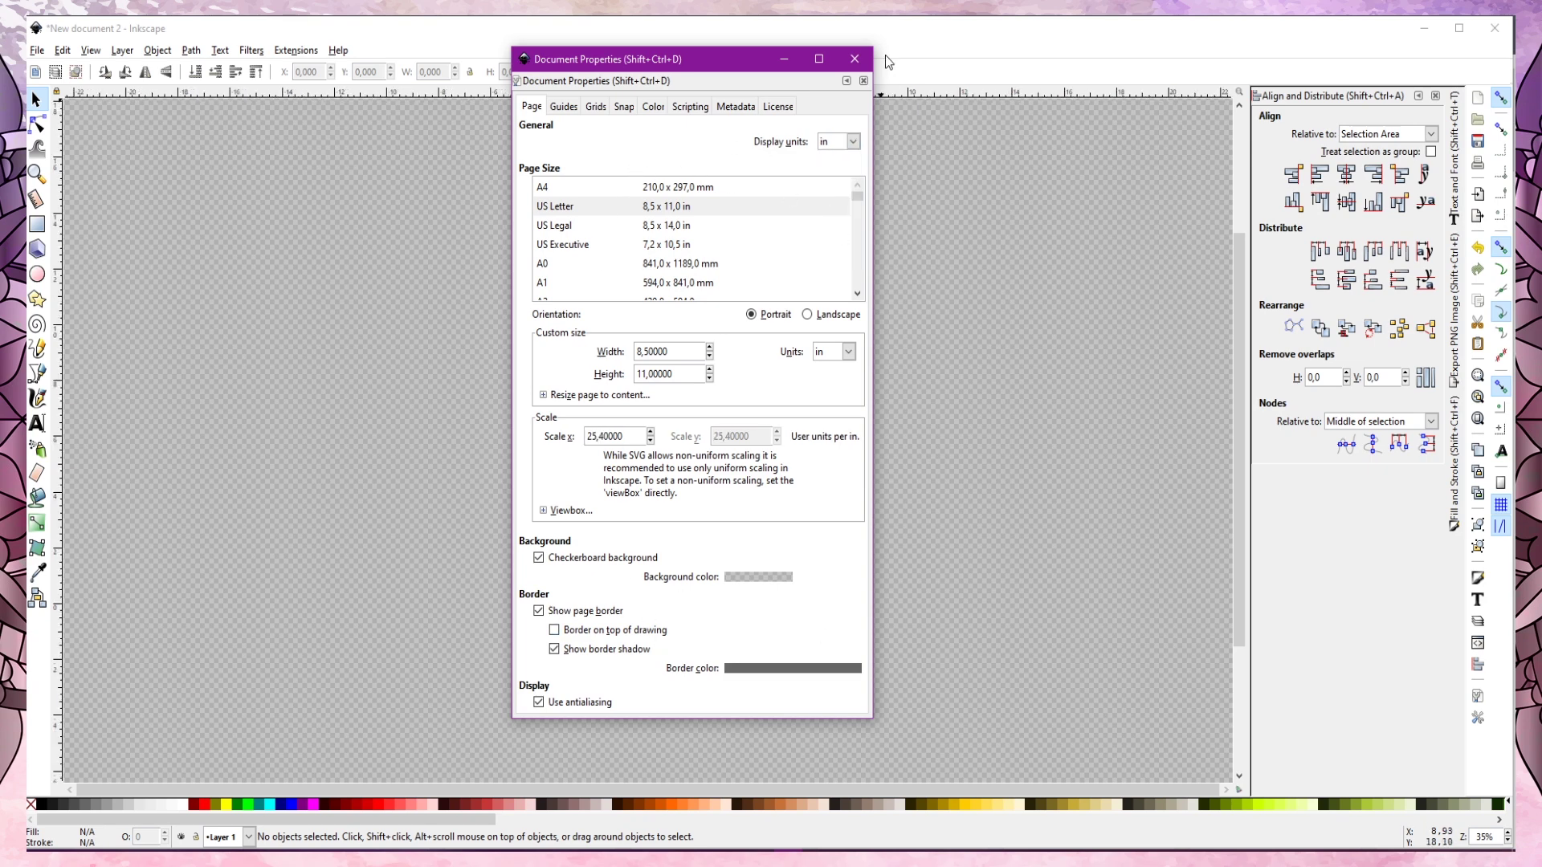
{"action": "left_click", "coordinate": [854, 58]}
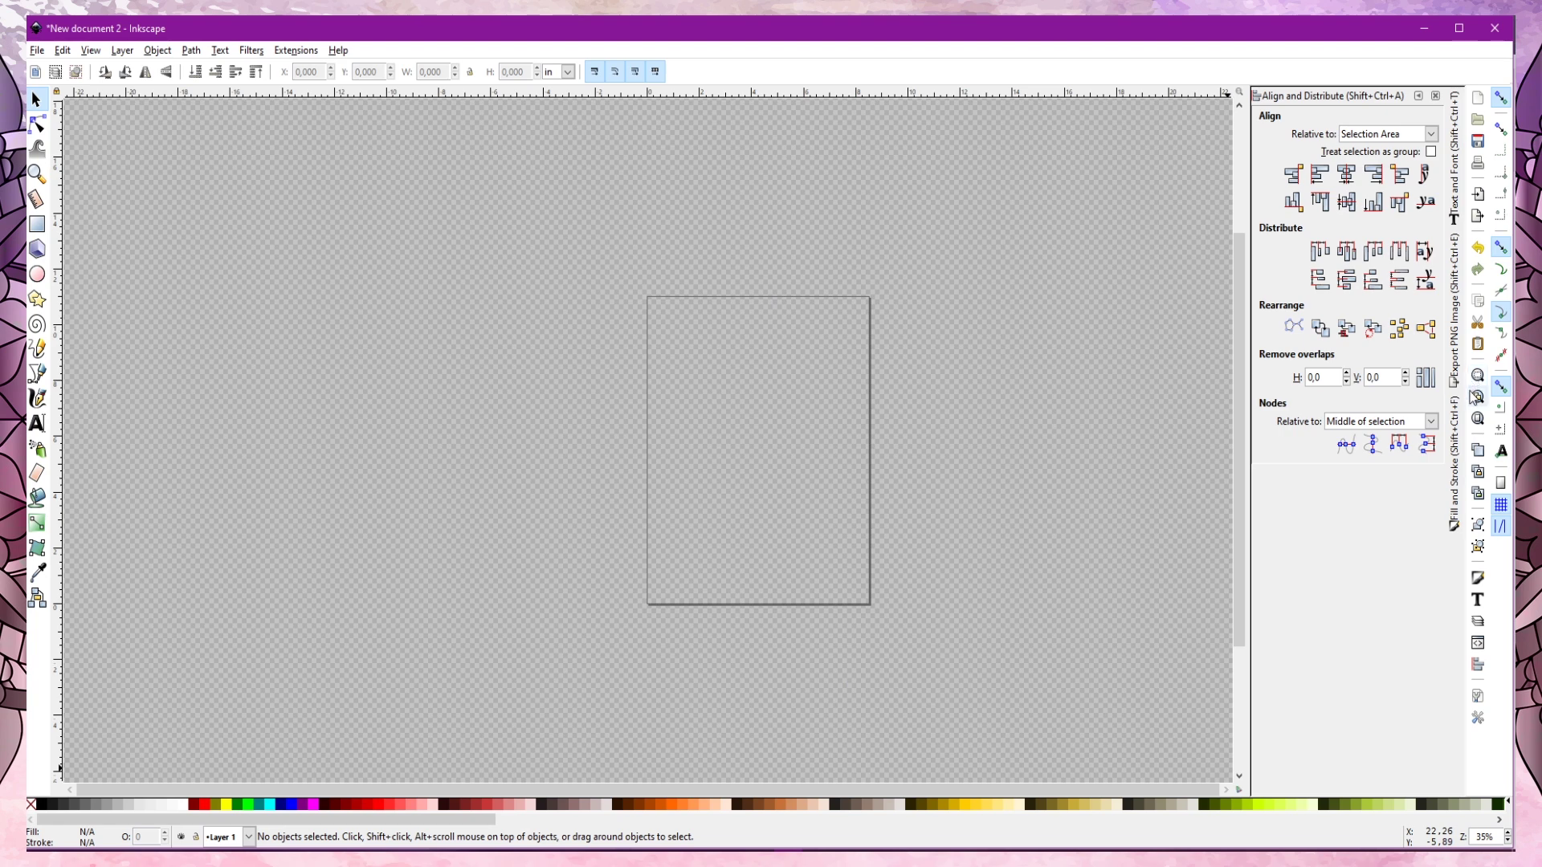
Step: Draw a rectangle about 1.8 in wide and 1.4 in high in the upper part of the page
{"action": "left_click", "coordinate": [1477, 418]}
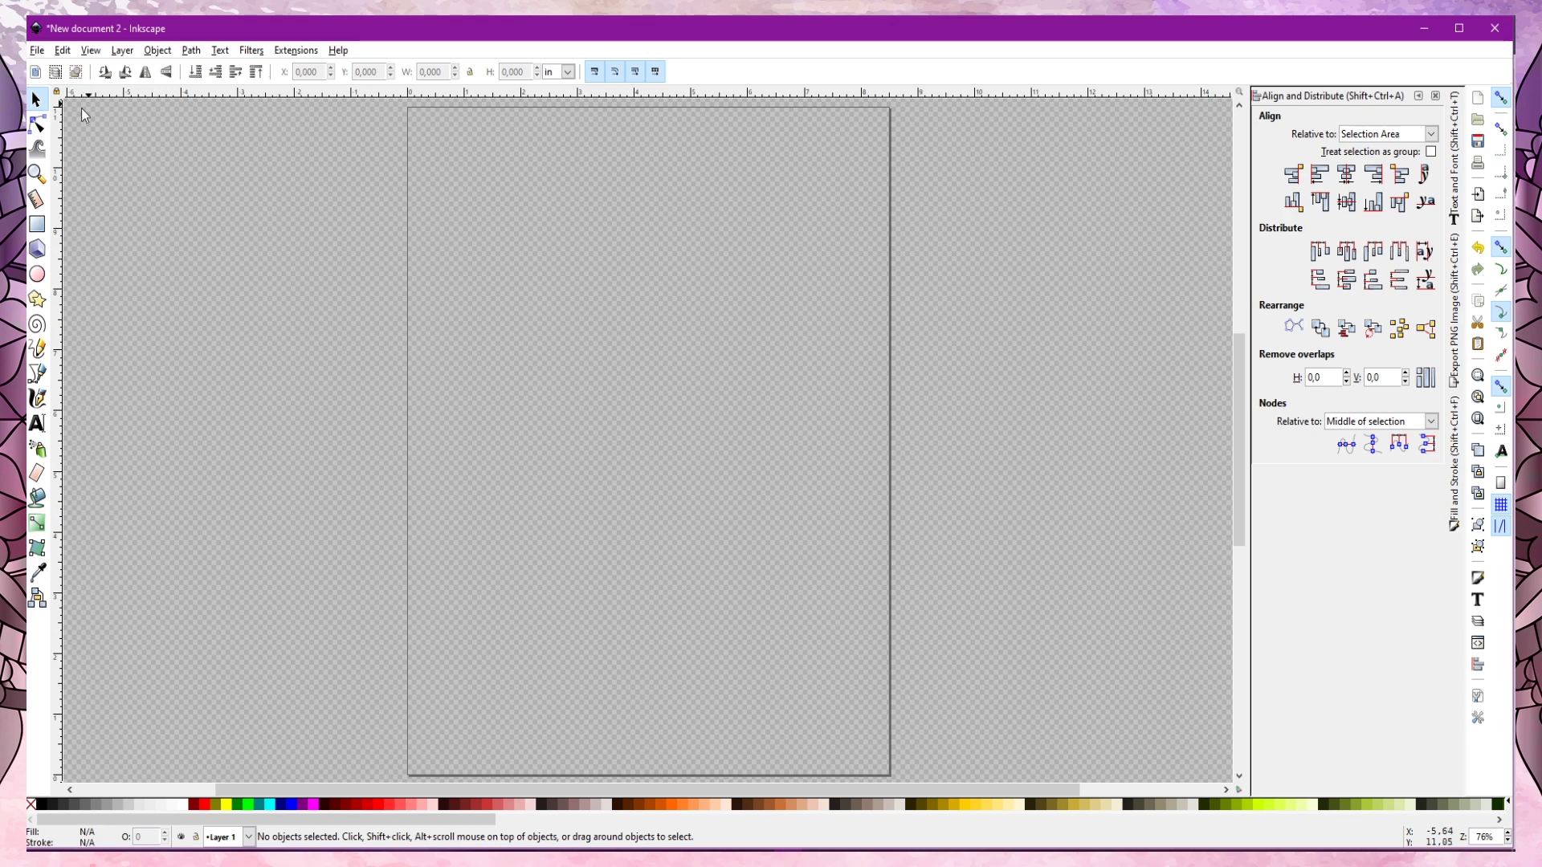
{"action": "left_click", "coordinate": [41, 230]}
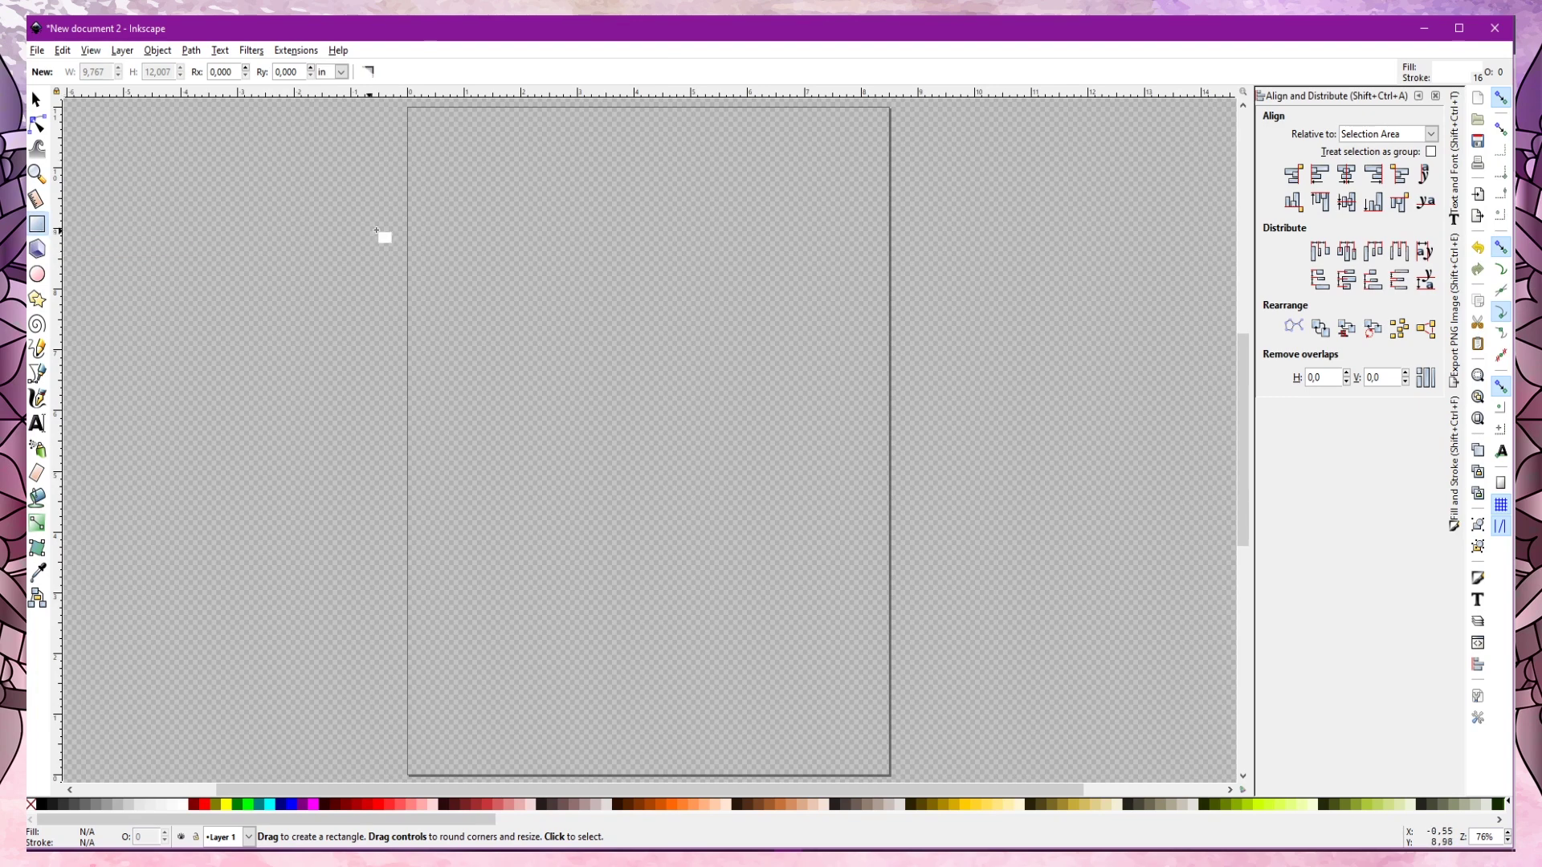
{"action": "left_click_drag", "start_coordinate": [505, 203], "coordinate": [608, 288]}
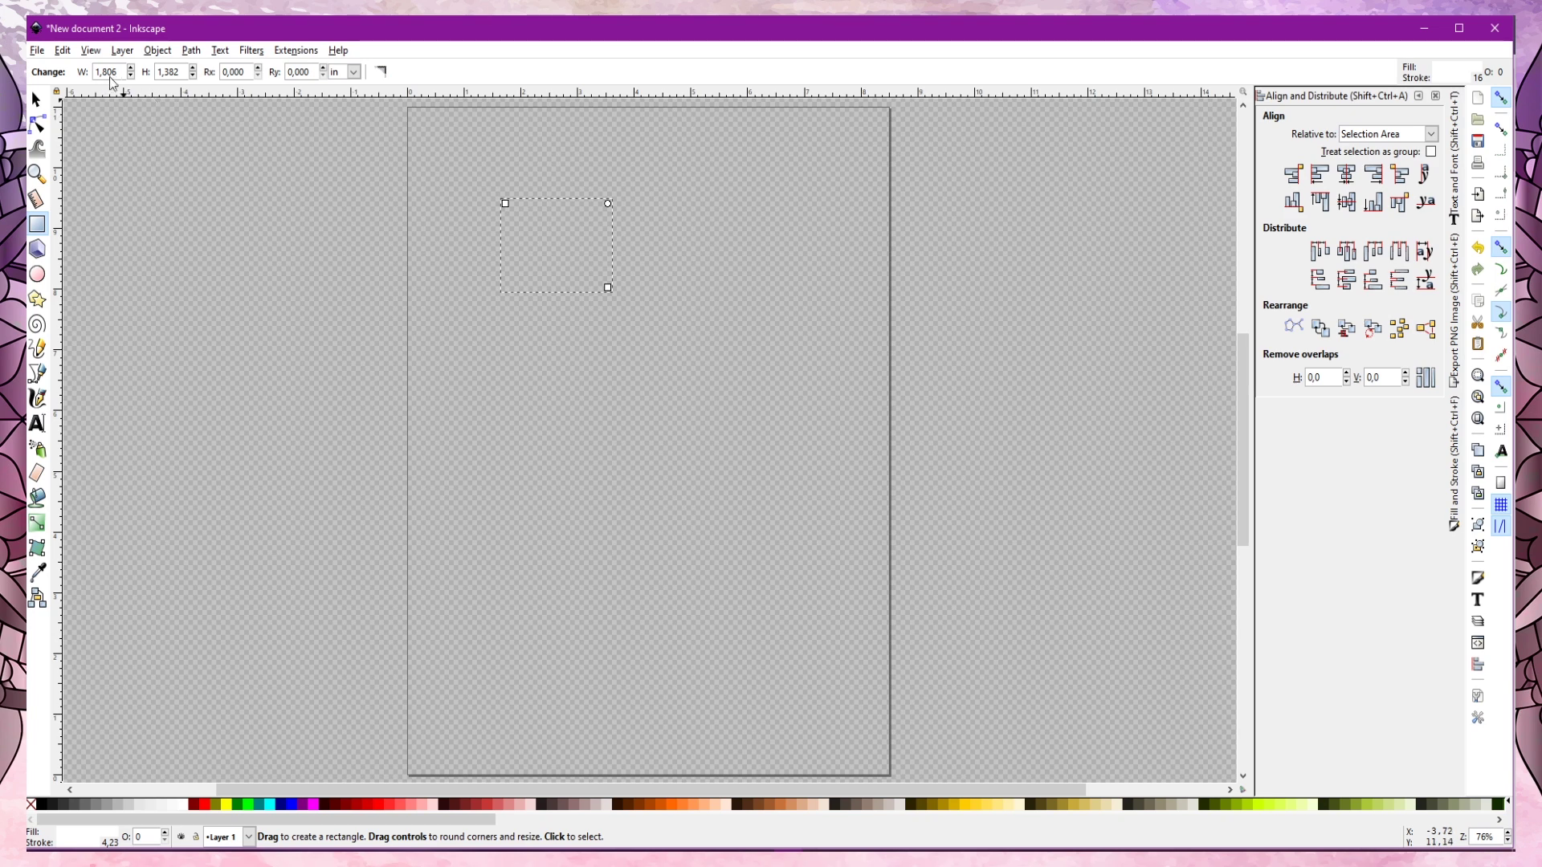
Step: Set the rectangle's width and height to 0.25 in
{"action": "left_click", "coordinate": [343, 72]}
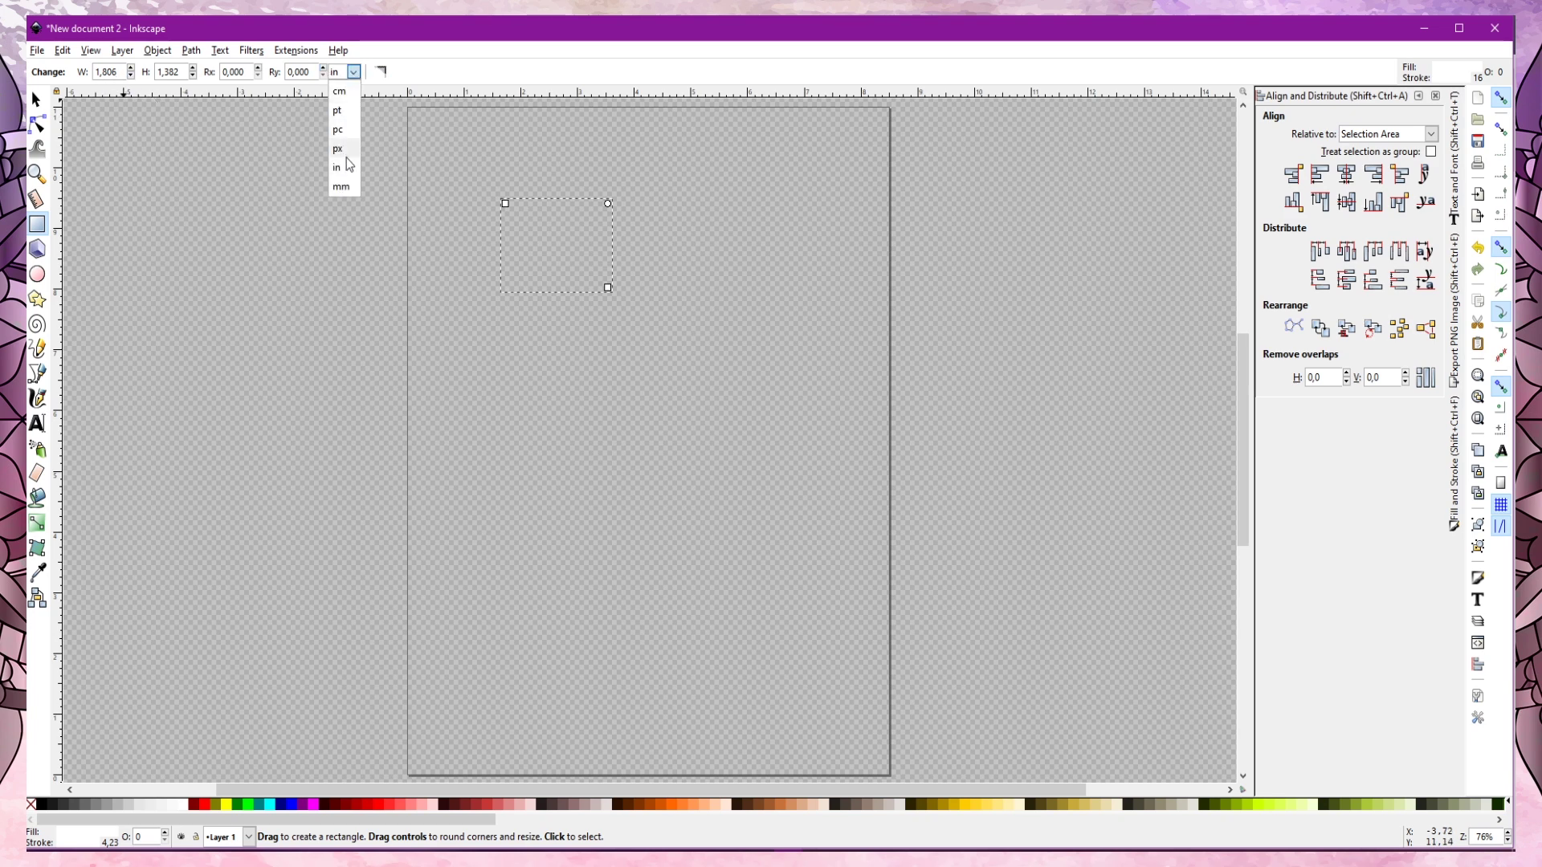
{"action": "left_click", "coordinate": [343, 165]}
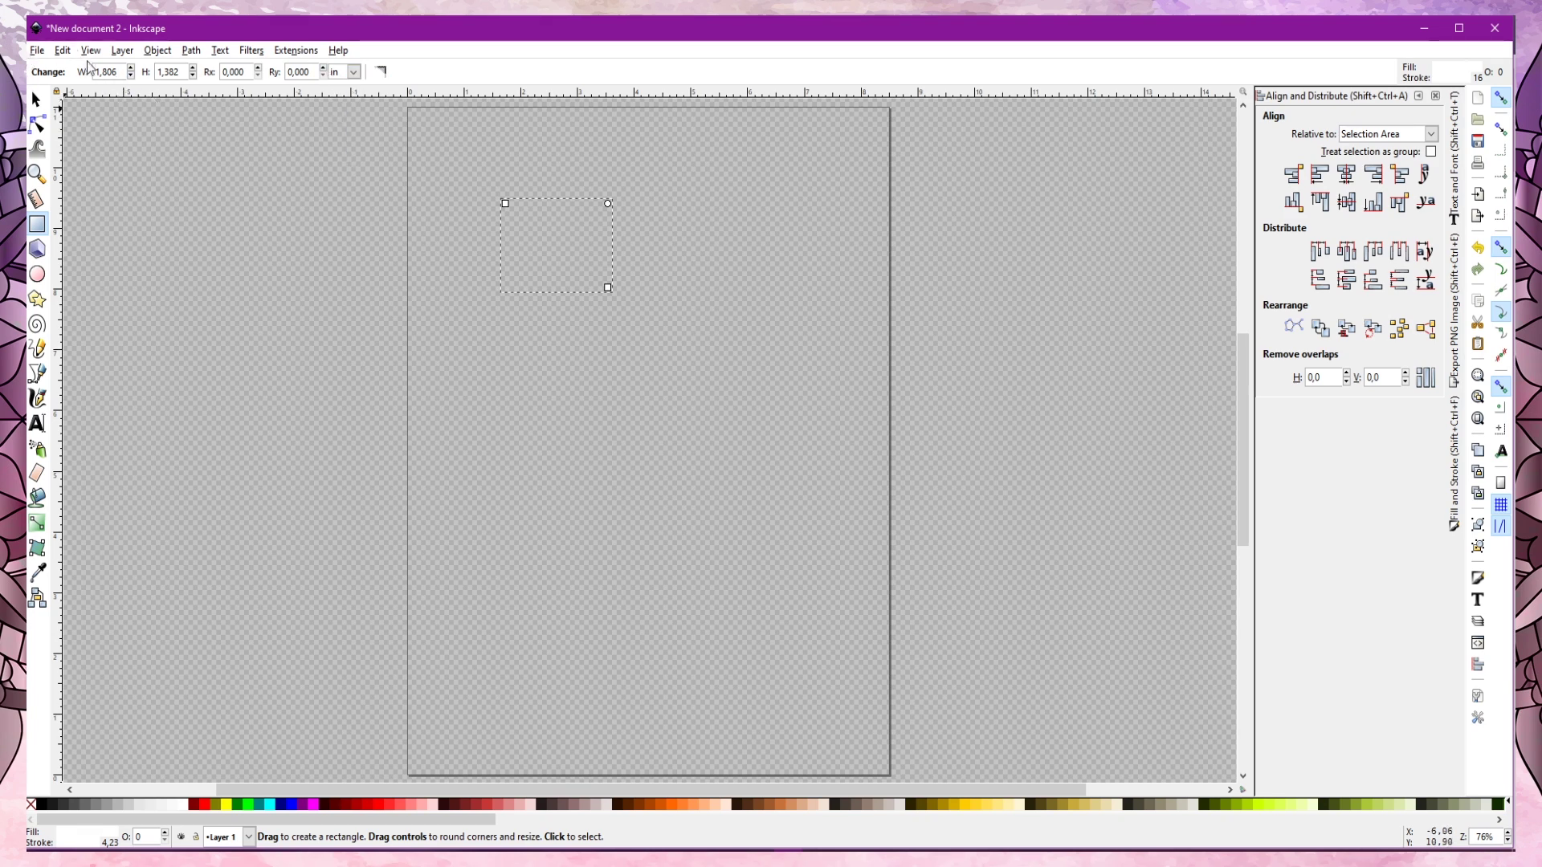
{"action": "left_click_drag", "start_coordinate": [124, 73], "coordinate": [89, 72]}
{"action": "type", "text": "0.25"}
{"action": "key", "text": "Tab"}
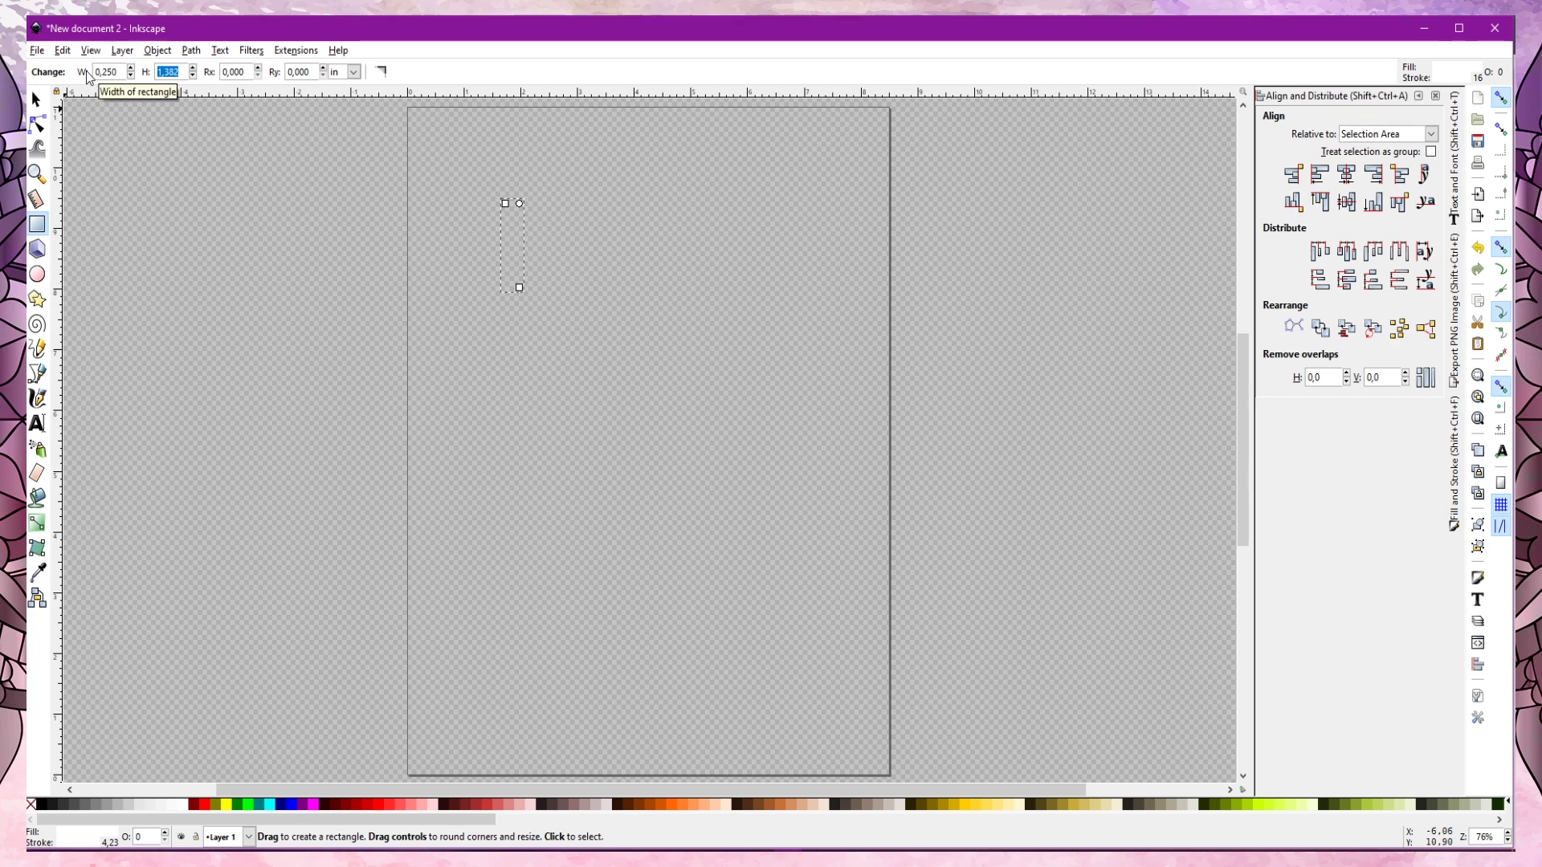
{"action": "type", "text": "0.25"}
{"action": "key", "text": "Tab"}
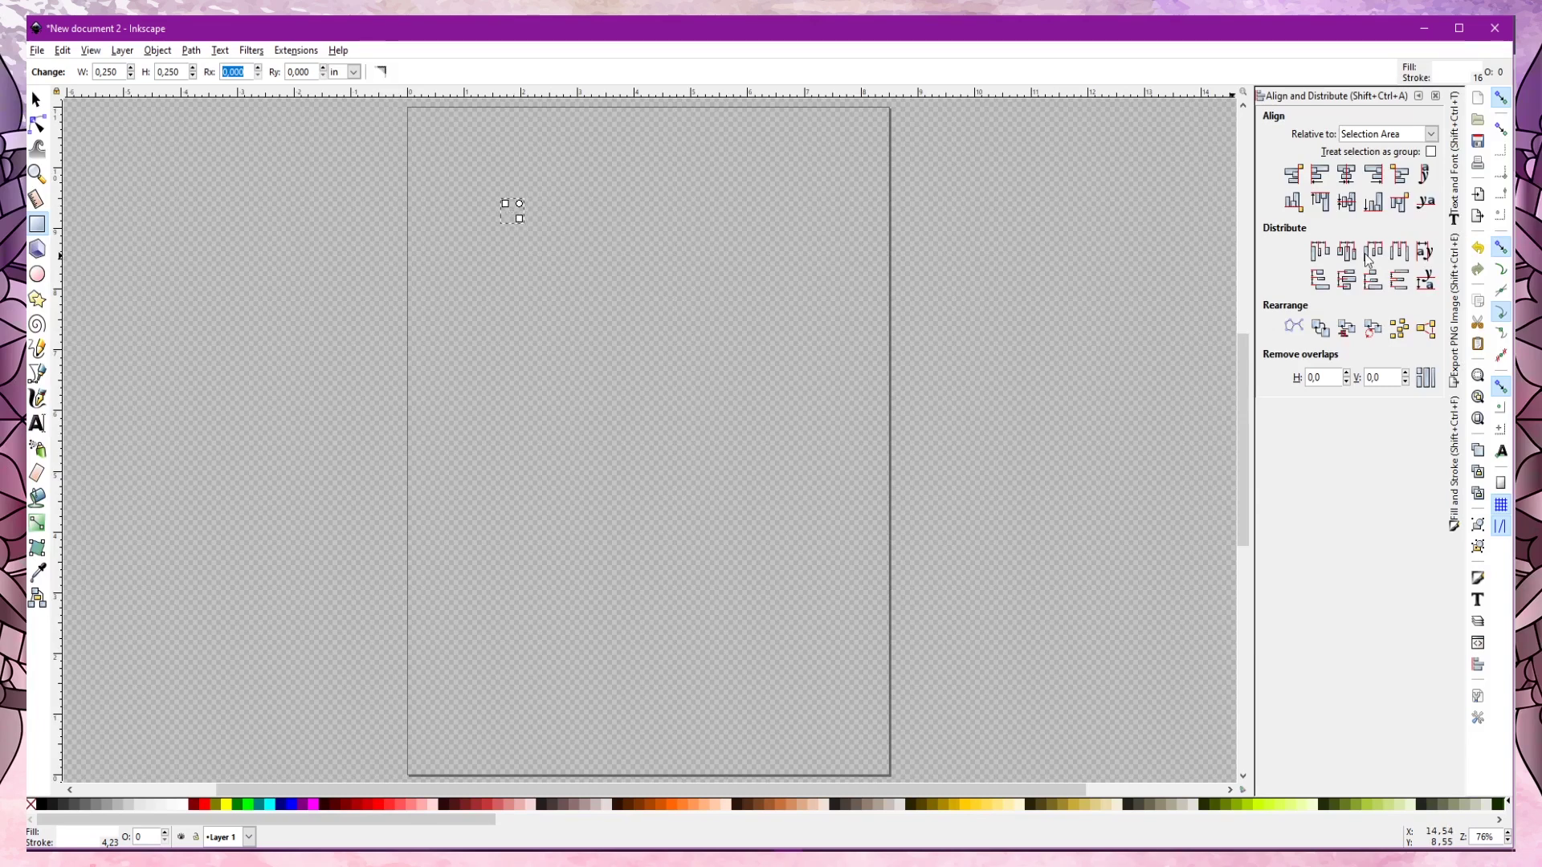
Step: Set the small square's opacity to 100% and deselect it
{"action": "left_click", "coordinate": [1455, 510]}
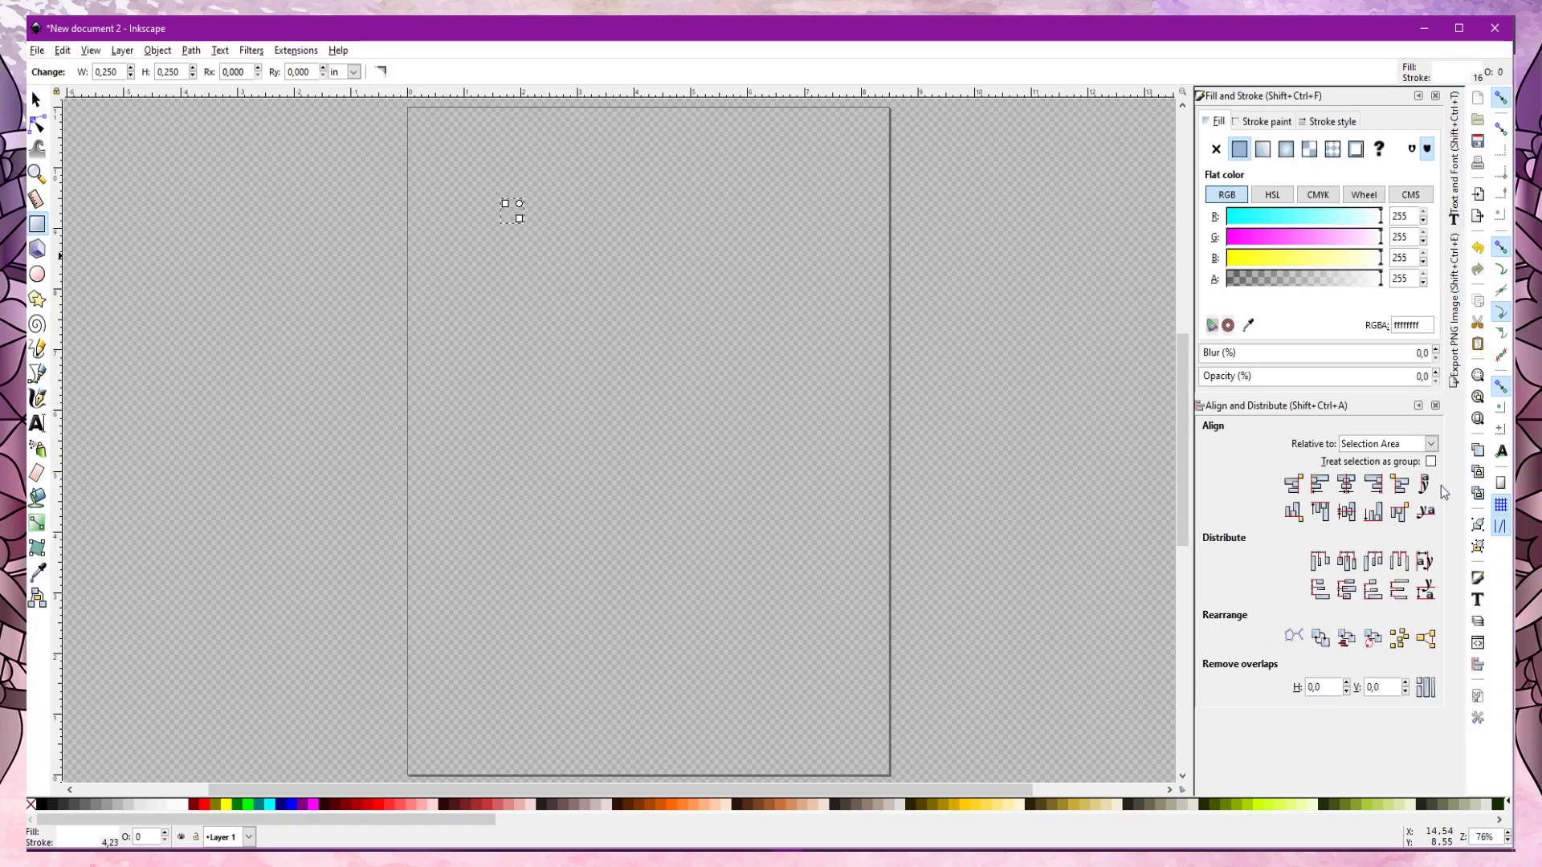
{"action": "left_click", "coordinate": [1227, 379]}
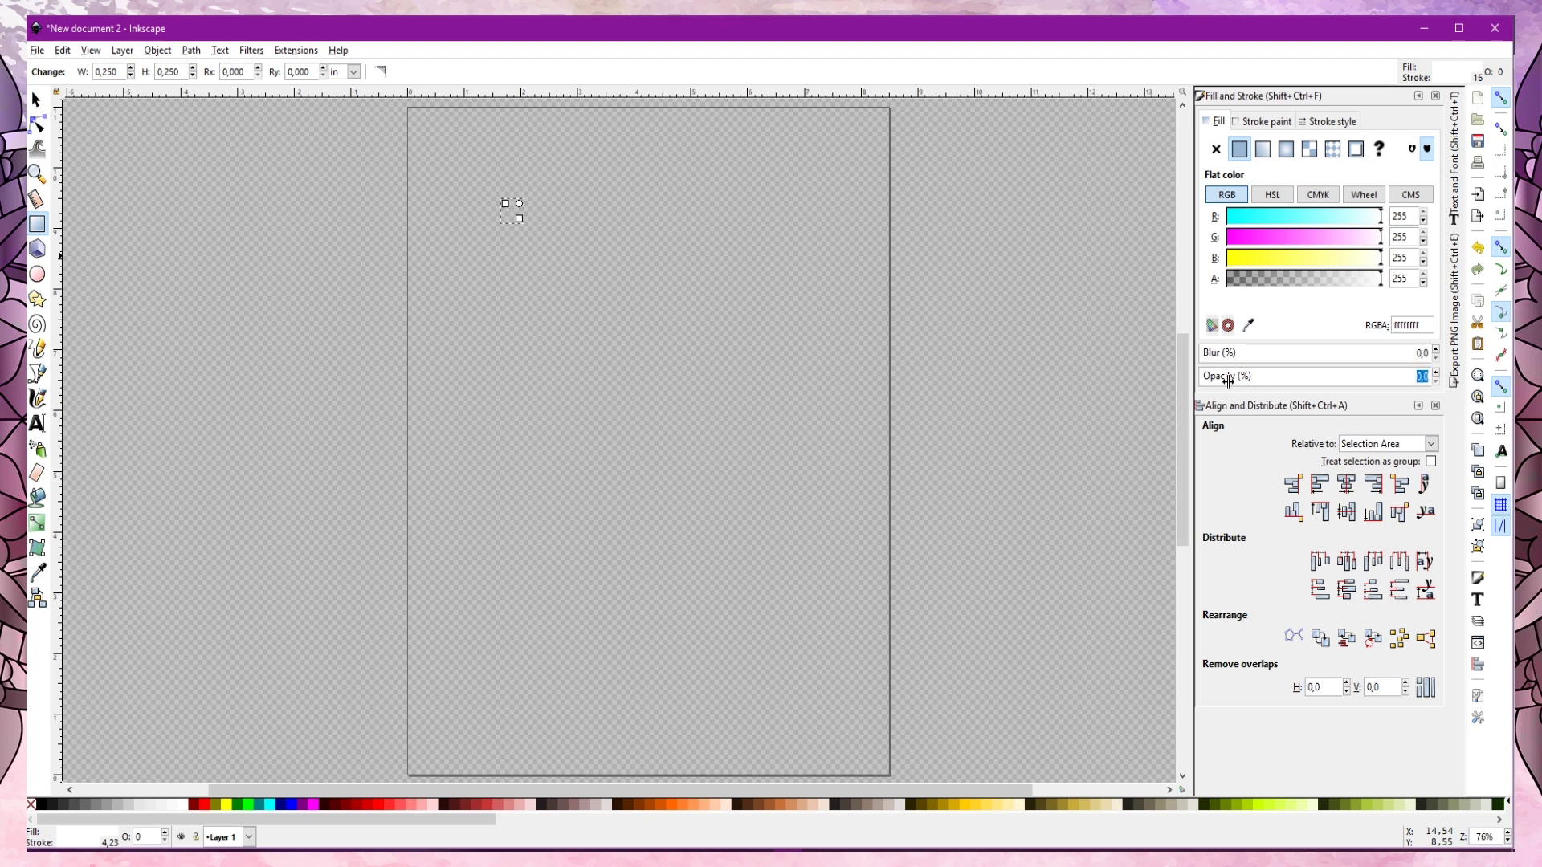
{"action": "left_click", "coordinate": [1413, 377]}
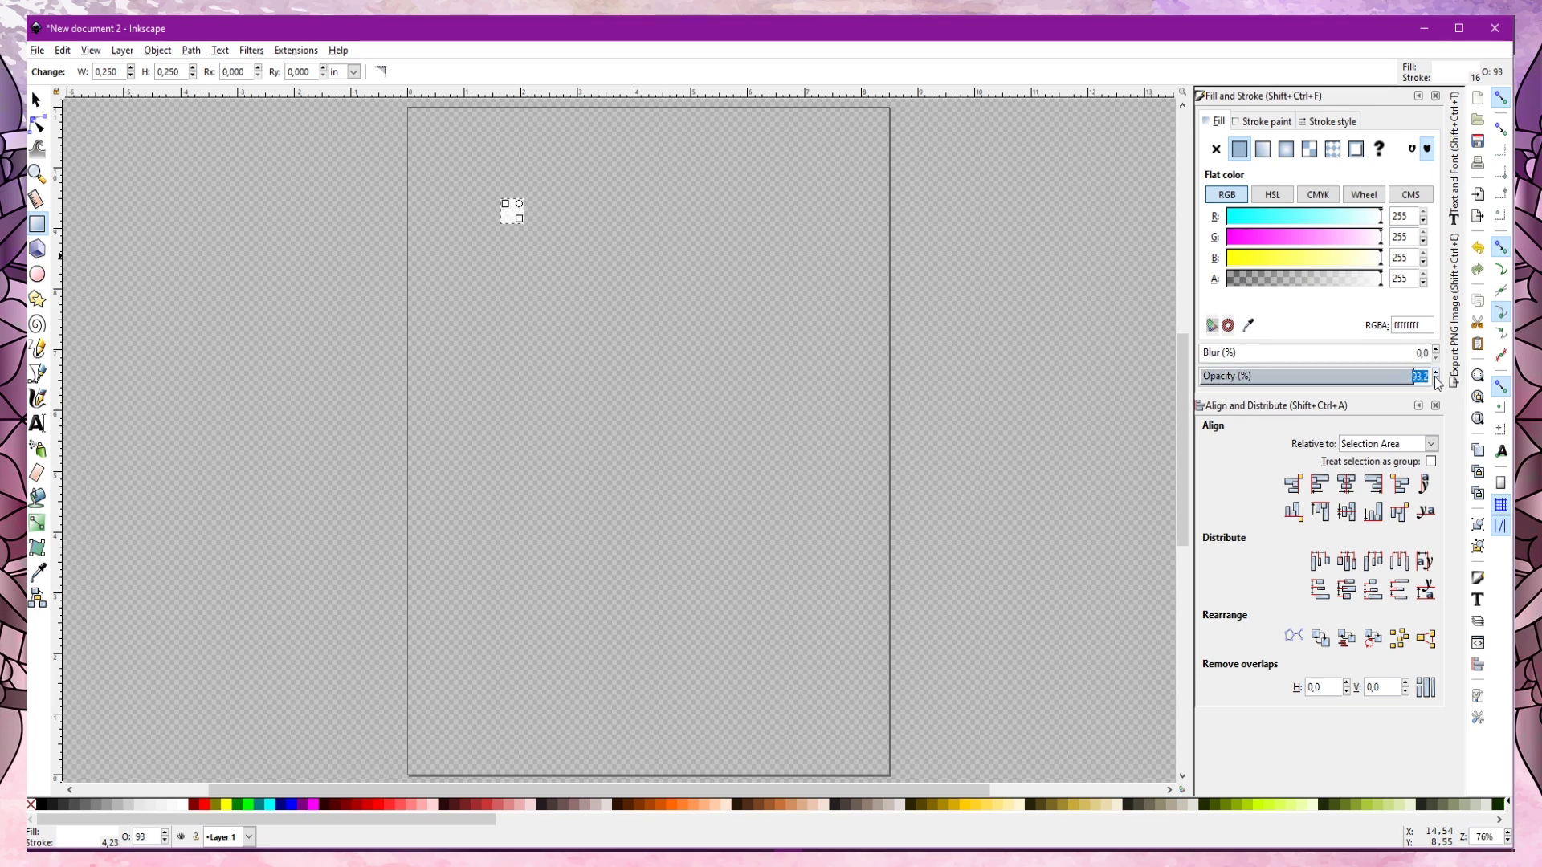
{"action": "type", "text": "100"}
{"action": "key", "text": "Return"}
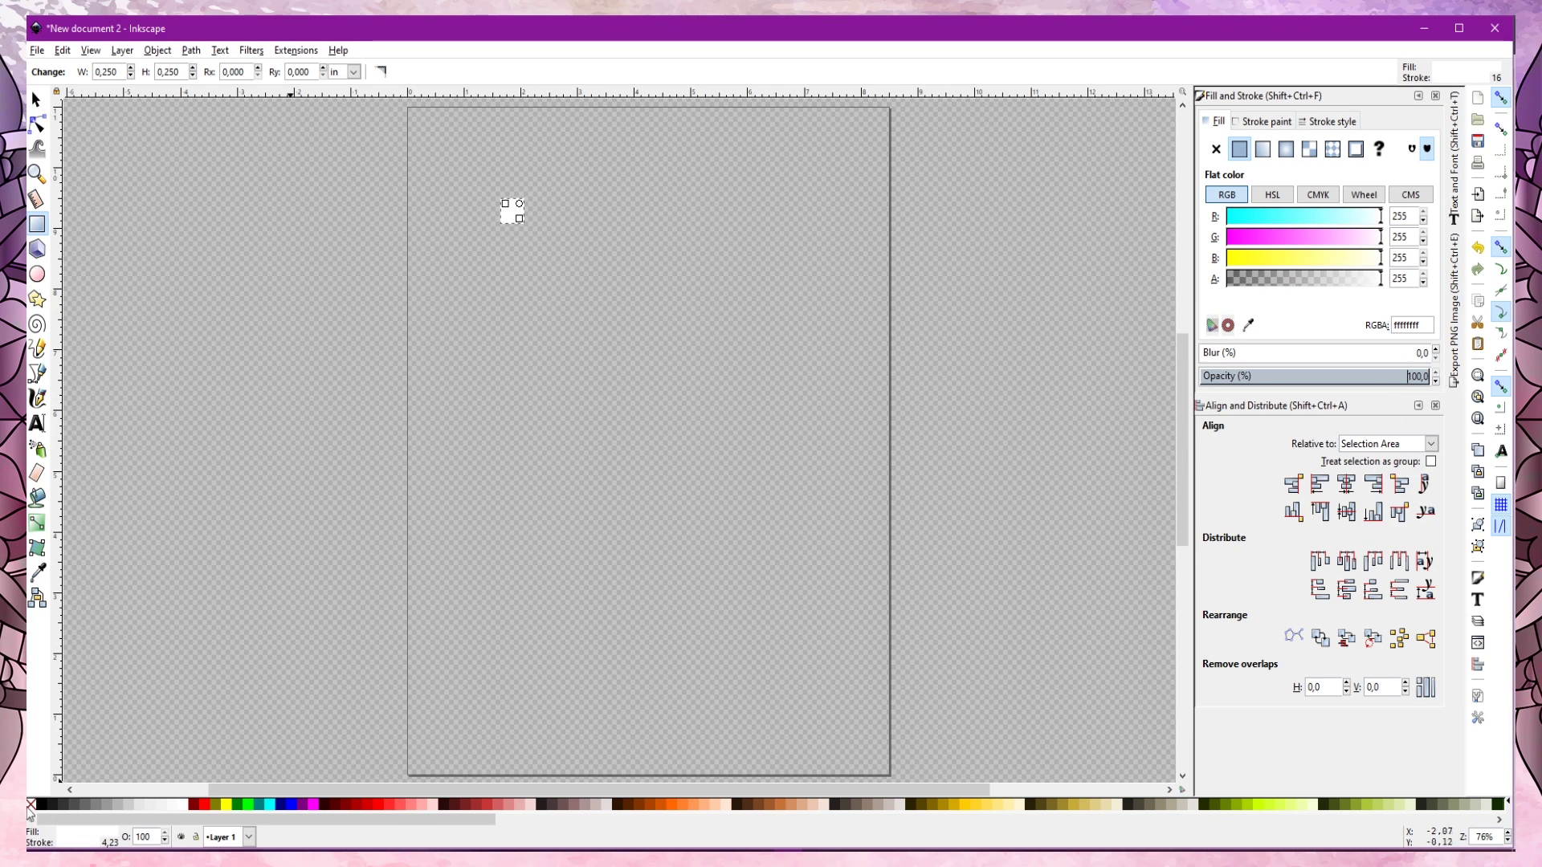
{"action": "key", "text": "s"}
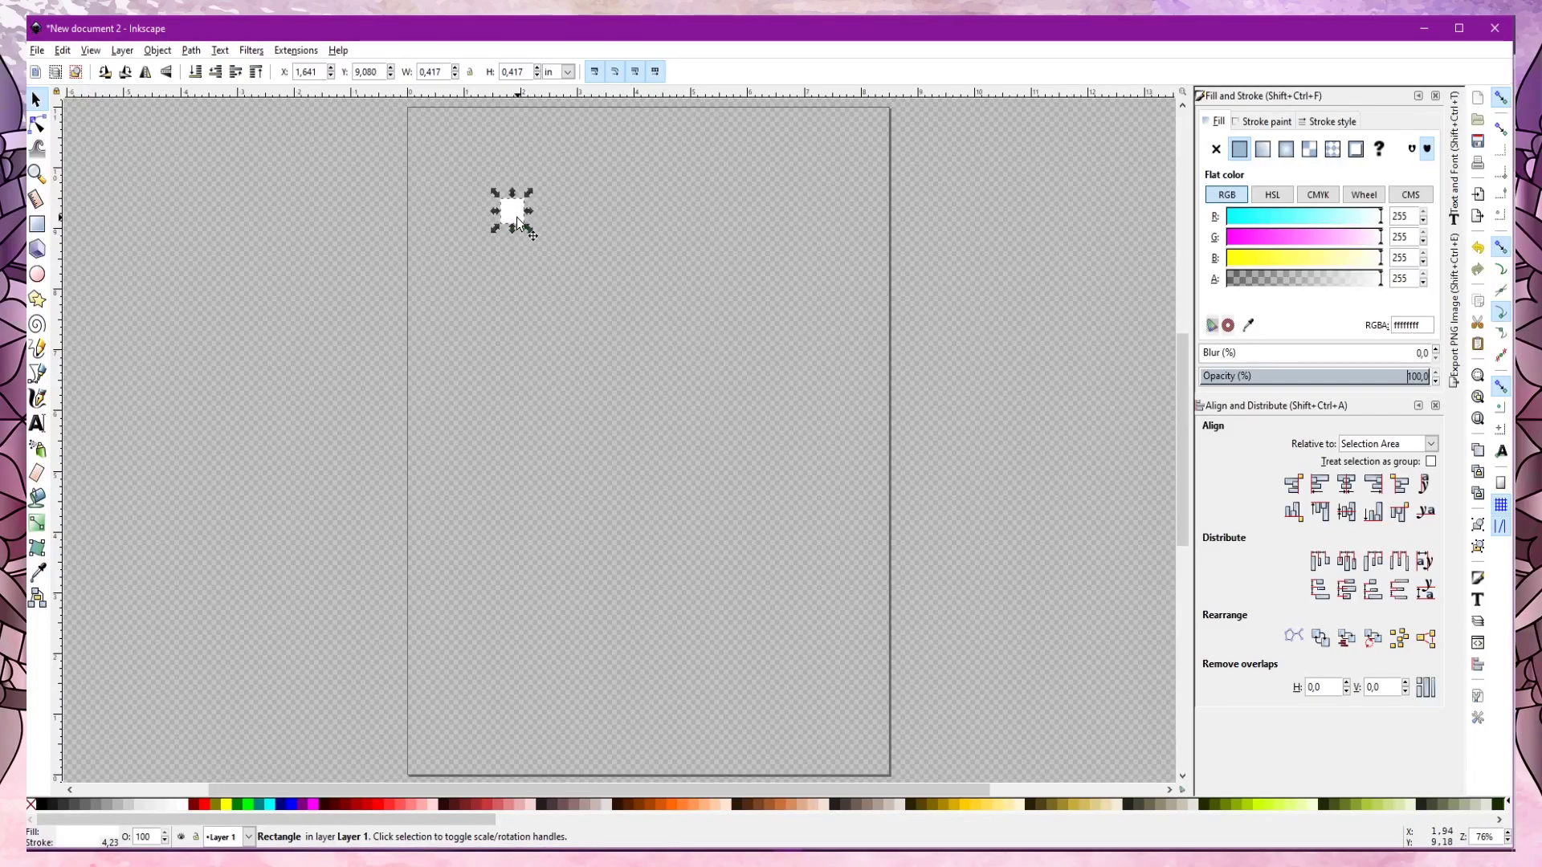
{"action": "left_click", "coordinate": [517, 219]}
{"action": "left_click", "coordinate": [653, 223]}
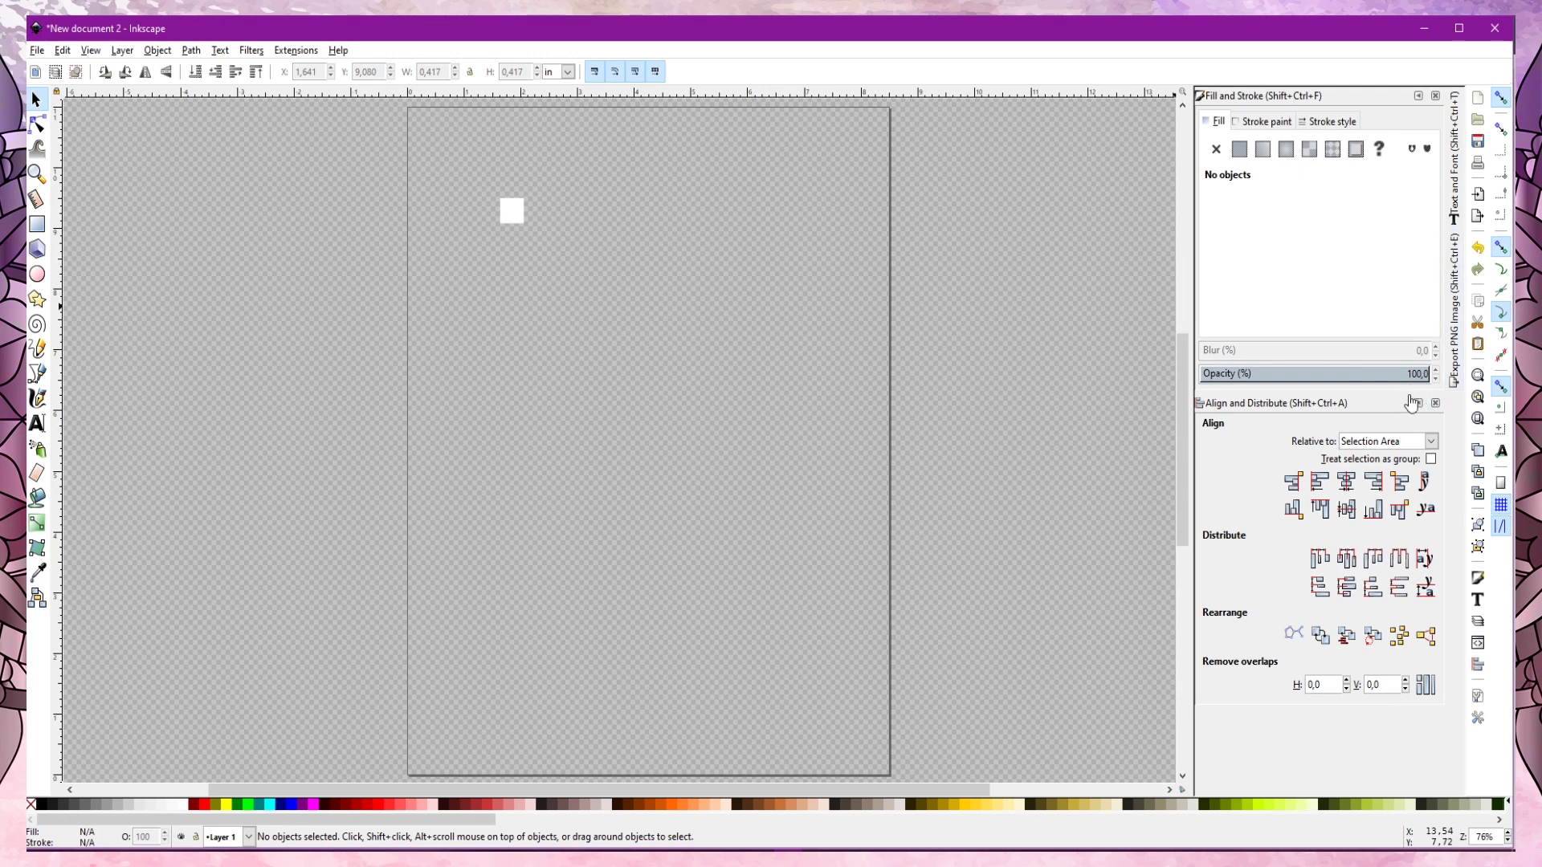
Step: Collapse the Fill and Stroke dialog and make alignment relative to the page
{"action": "left_click", "coordinate": [1418, 403]}
{"action": "left_click", "coordinate": [1460, 503]}
{"action": "left_click", "coordinate": [1418, 96]}
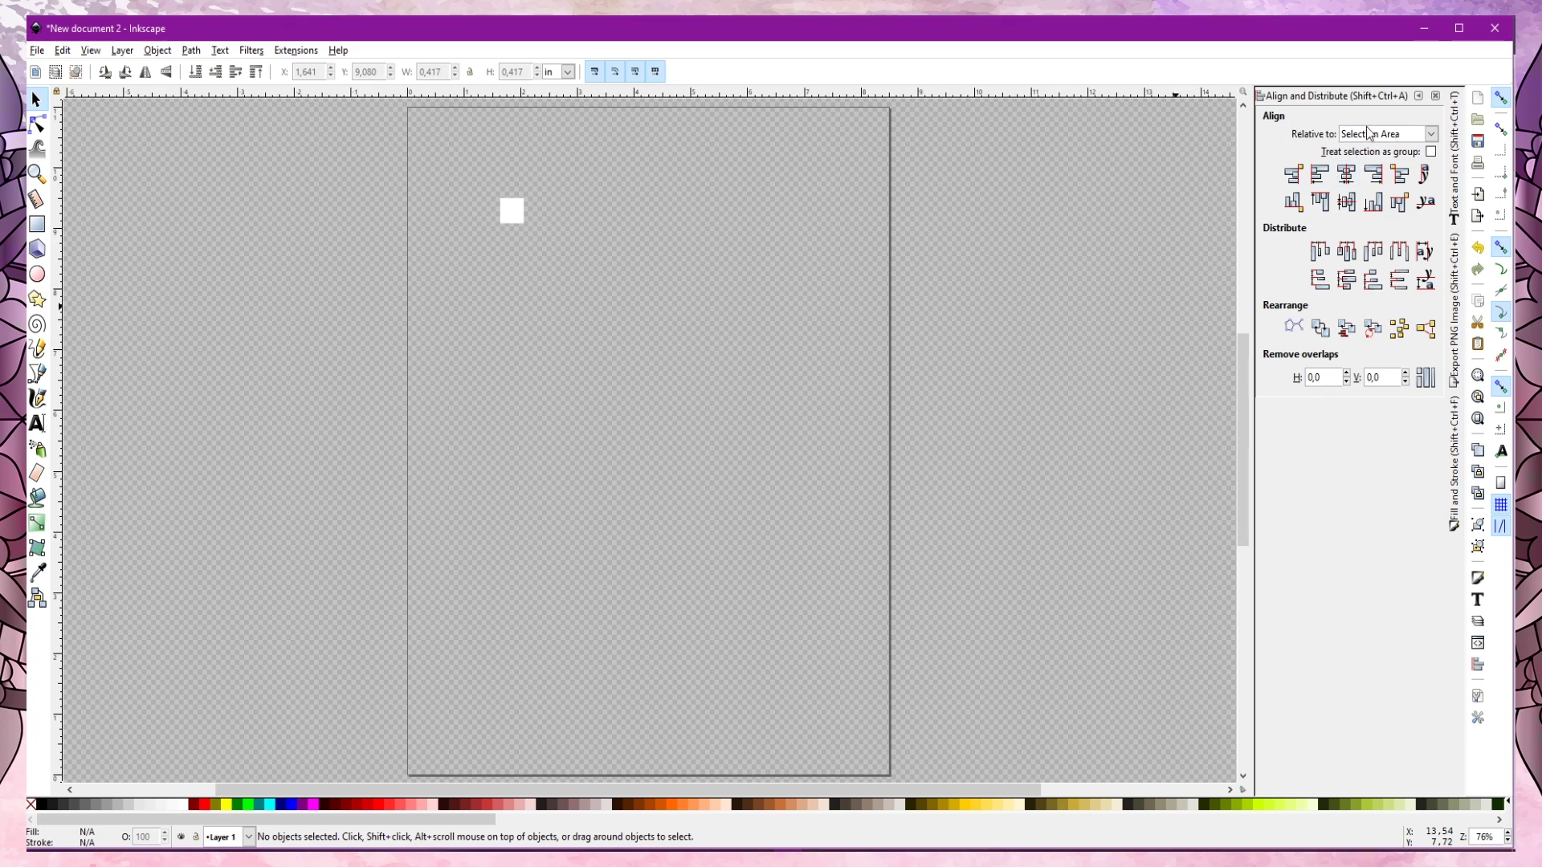
{"action": "left_click", "coordinate": [1407, 137]}
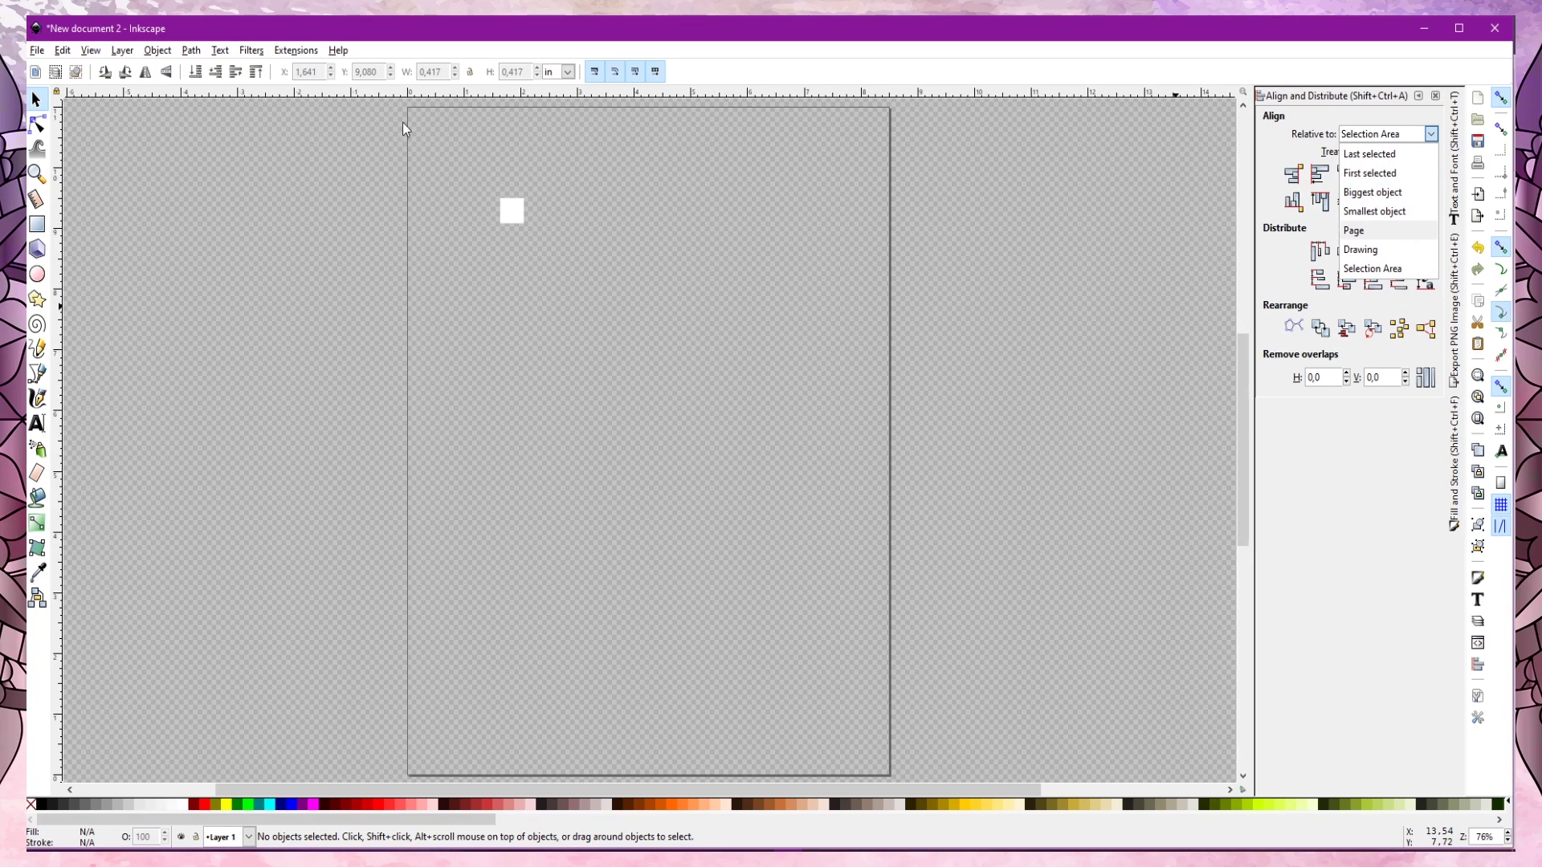
{"action": "left_click", "coordinate": [1395, 230]}
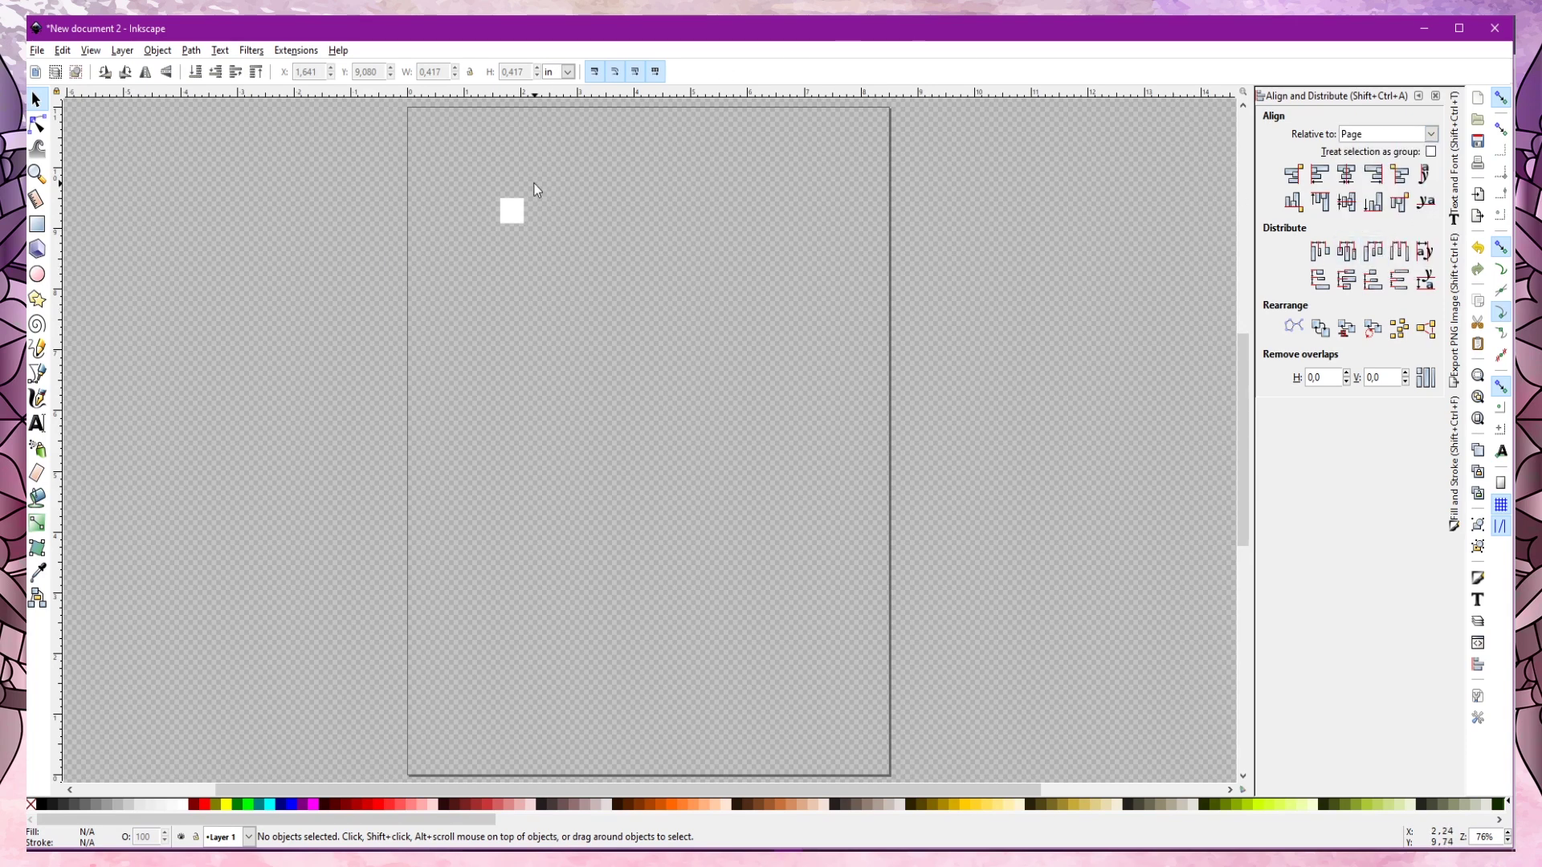
Step: Align the white square to the left and top edges of the page
{"action": "left_click", "coordinate": [517, 213]}
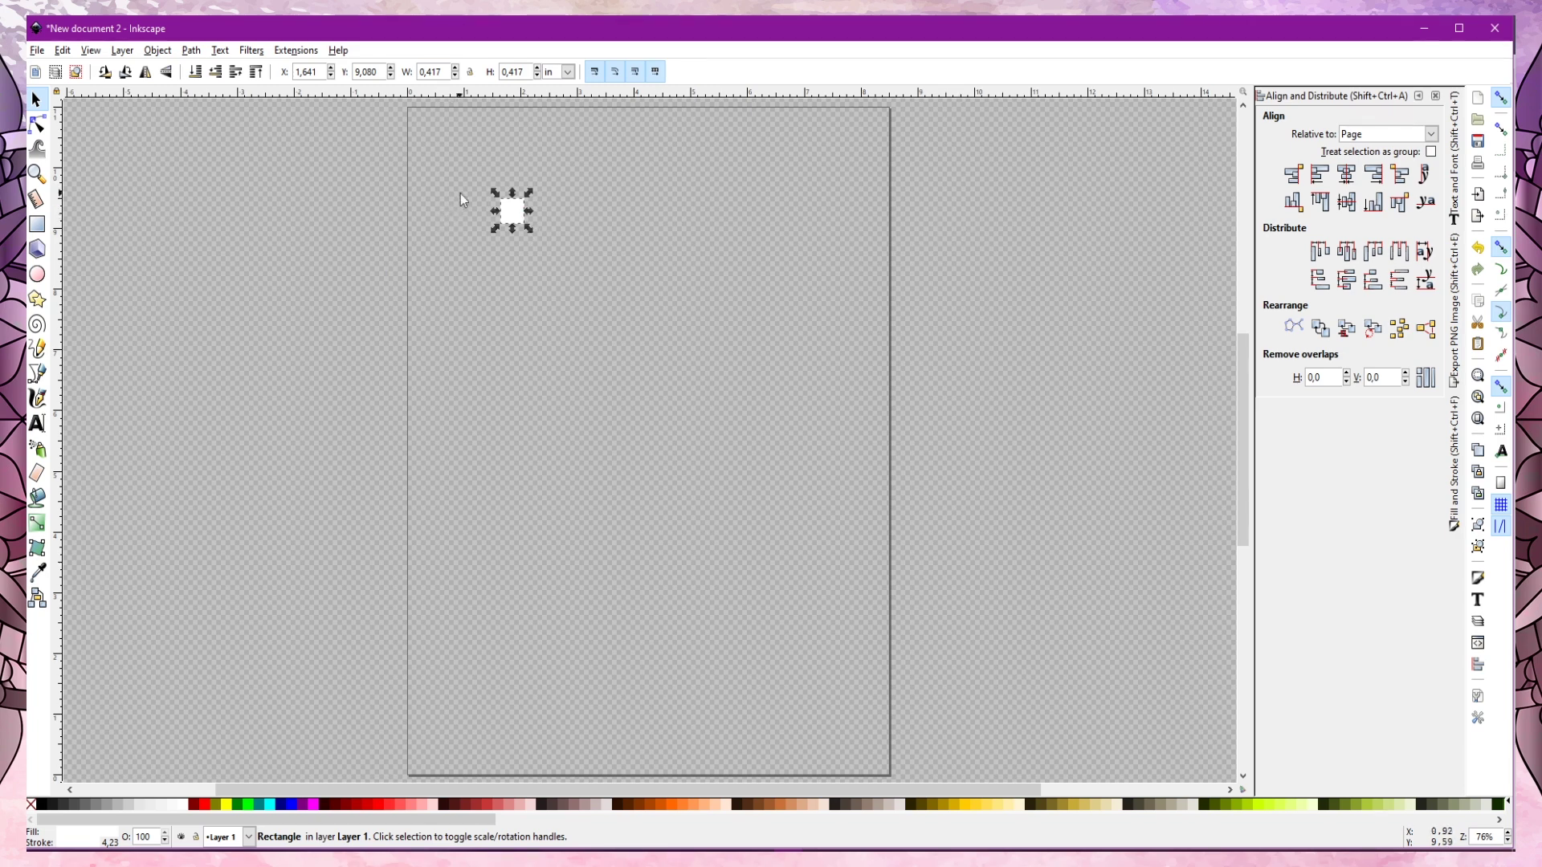
{"action": "left_click", "coordinate": [1323, 179]}
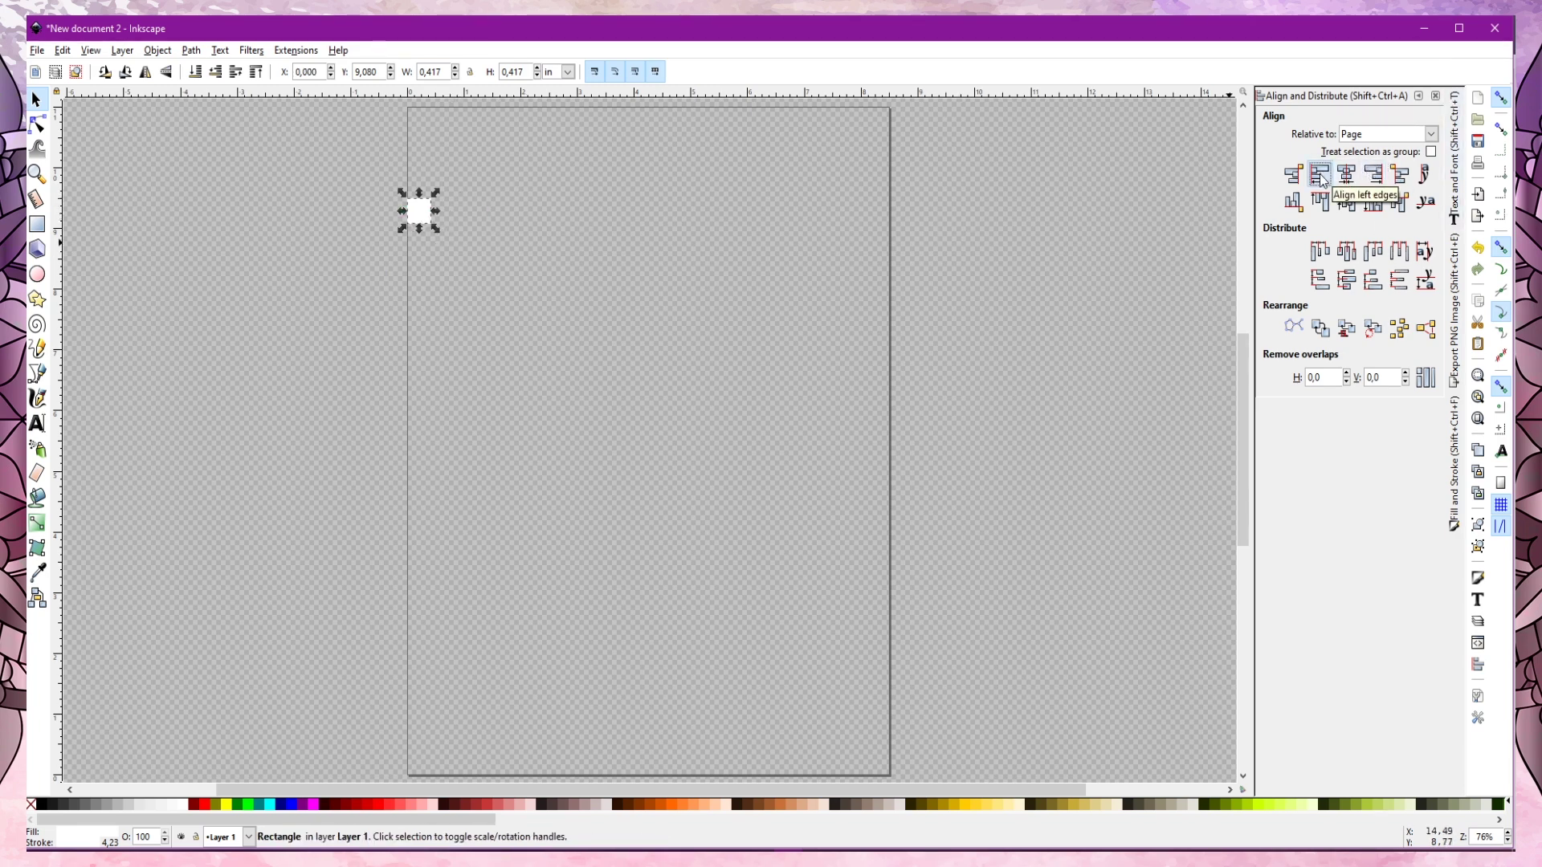
{"action": "left_click", "coordinate": [1321, 203]}
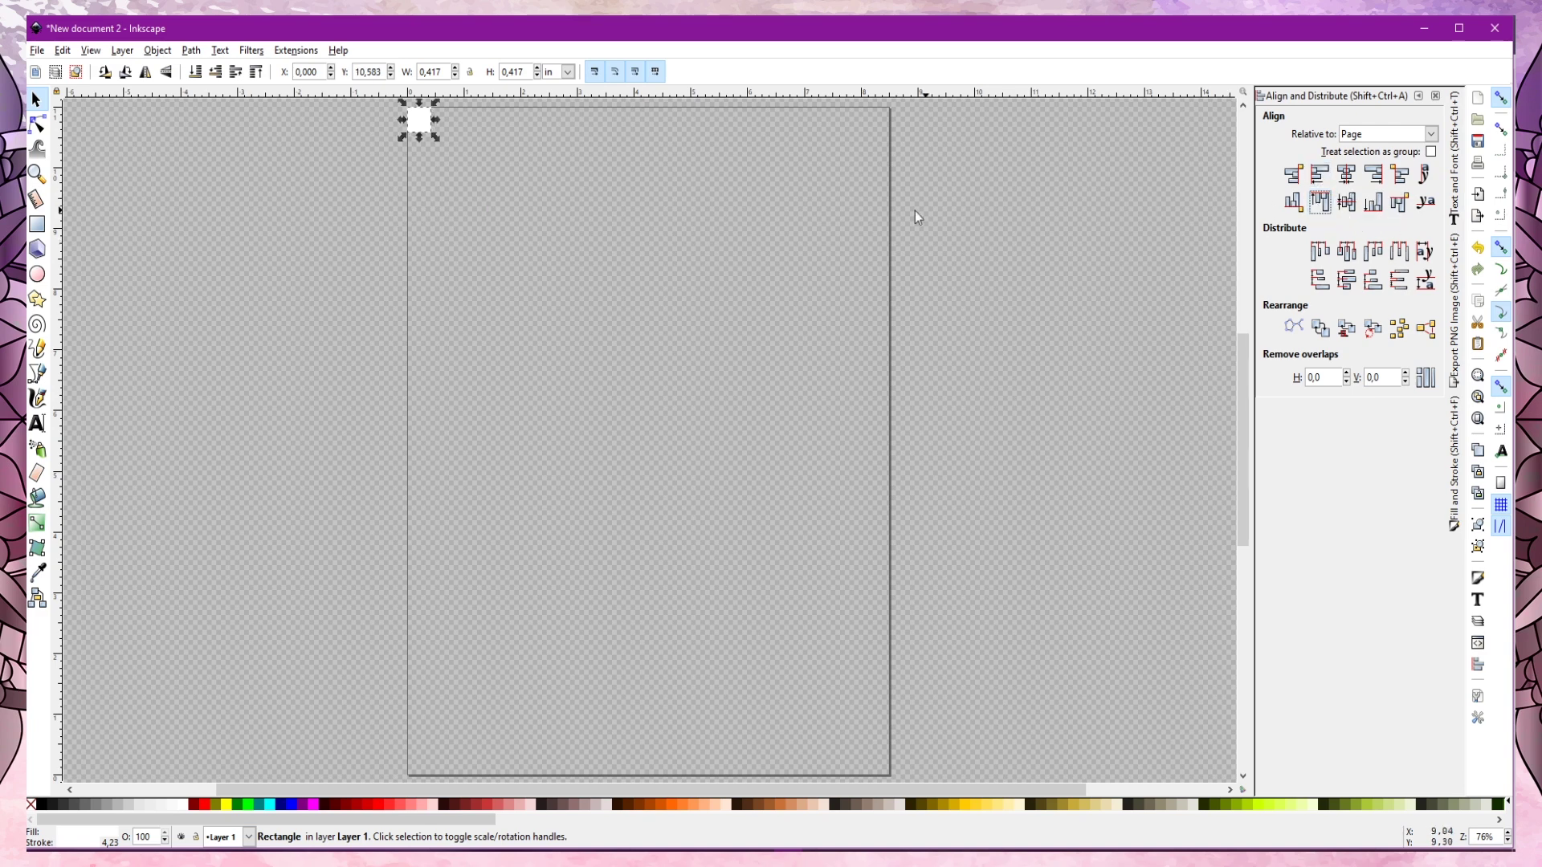
{"action": "left_click", "coordinate": [734, 218]}
Step: Set the white square's overall width and height, stroke included, to 0.25 in
{"action": "left_click", "coordinate": [424, 128]}
{"action": "left_click", "coordinate": [424, 120]}
{"action": "left_click", "coordinate": [433, 72]}
{"action": "type", "text": "0.25"}
{"action": "key", "text": "Tab"}
{"action": "type", "text": "0"}
{"action": "type", "text": ".25"}
{"action": "key", "text": "Return"}
{"action": "left_click", "coordinate": [454, 165]}
Step: Align the resized square to the page's top edge again
{"action": "left_click", "coordinate": [414, 126]}
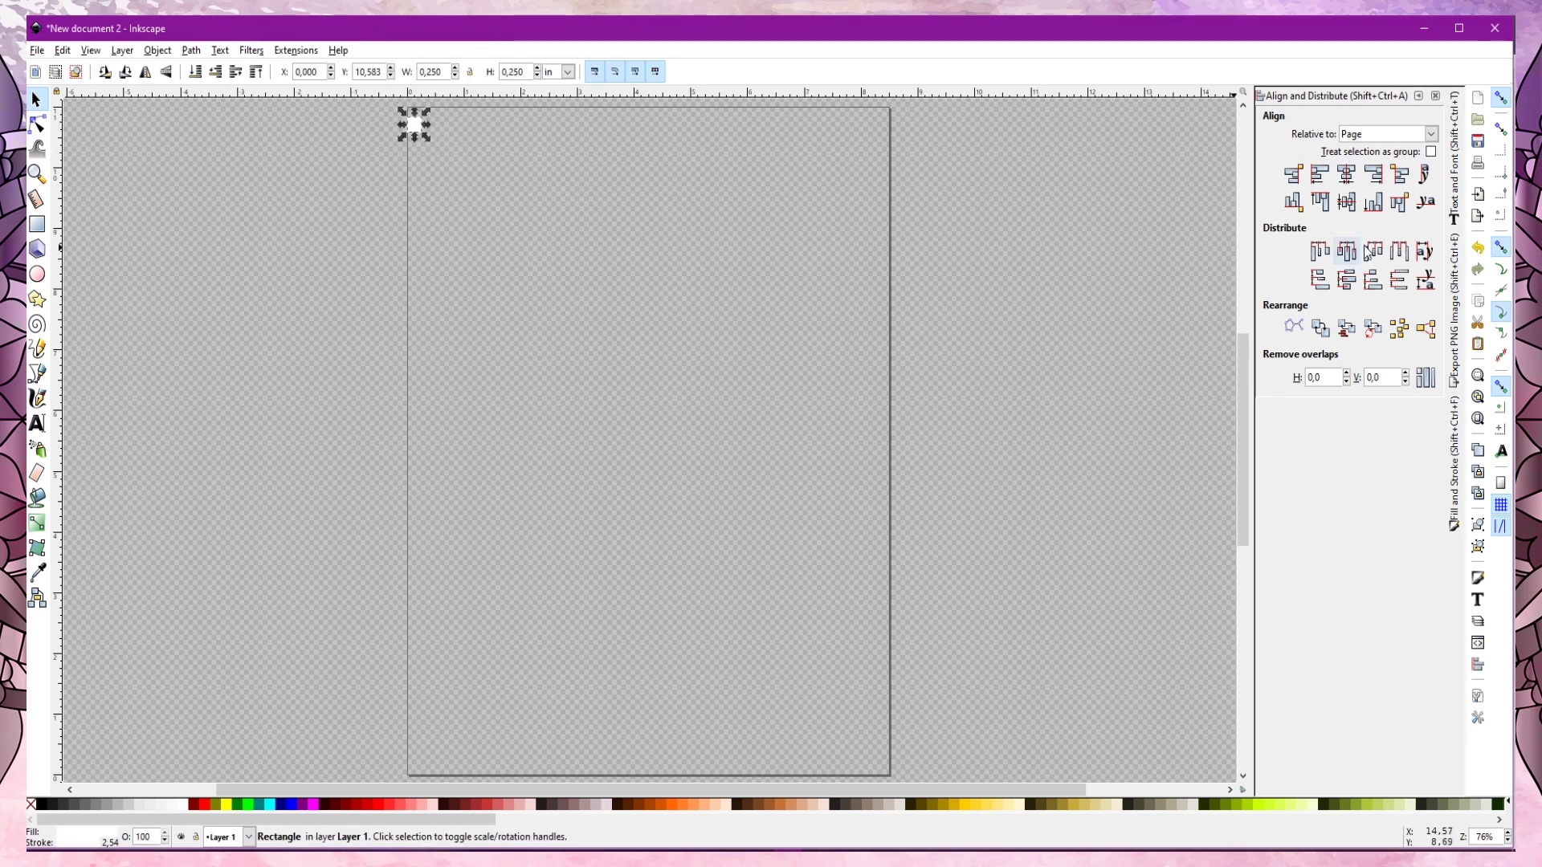
{"action": "left_click", "coordinate": [1319, 202]}
{"action": "left_click", "coordinate": [675, 279]}
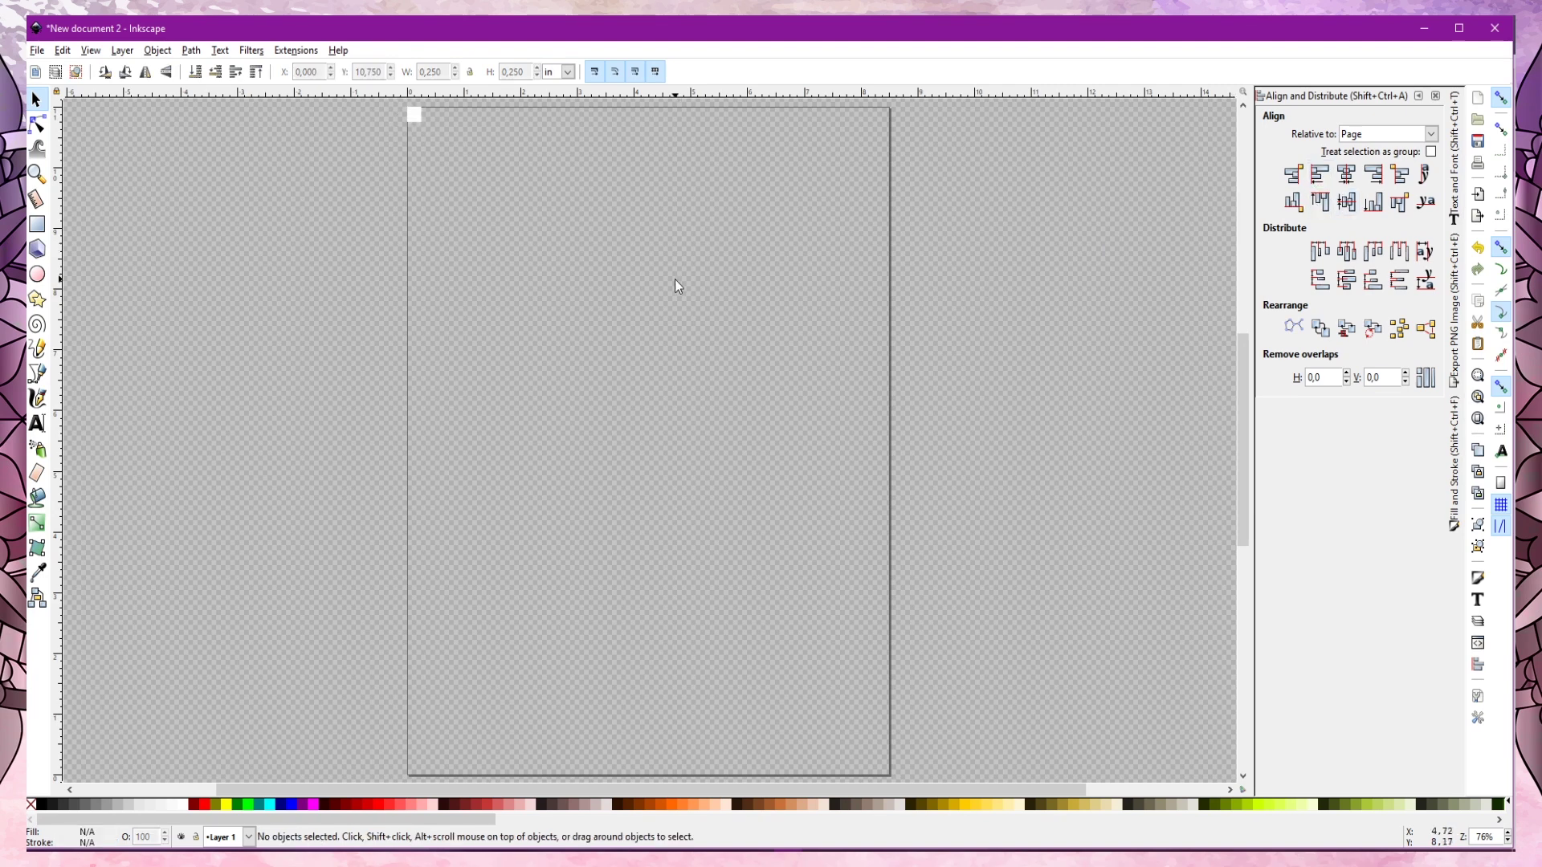
Step: Move the square to about X 3.09, Y 9.59 in, duplicate it and place the copy at about X 4.52, Y 8.49 in
{"action": "left_click", "coordinate": [418, 120]}
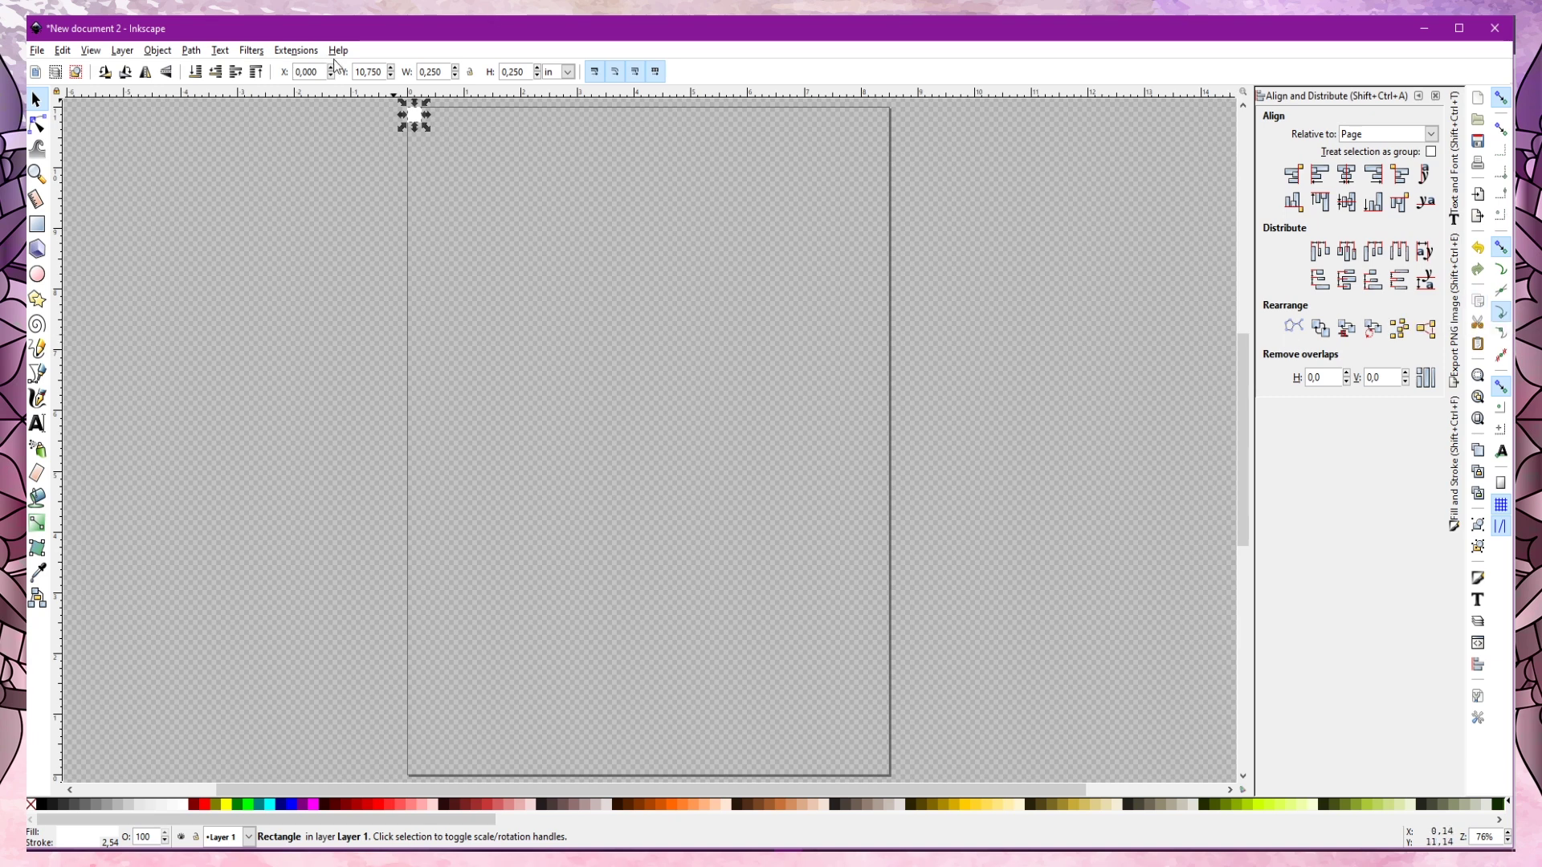
{"action": "left_click_drag", "start_coordinate": [414, 115], "coordinate": [594, 183]}
{"action": "left_click", "coordinate": [1481, 454]}
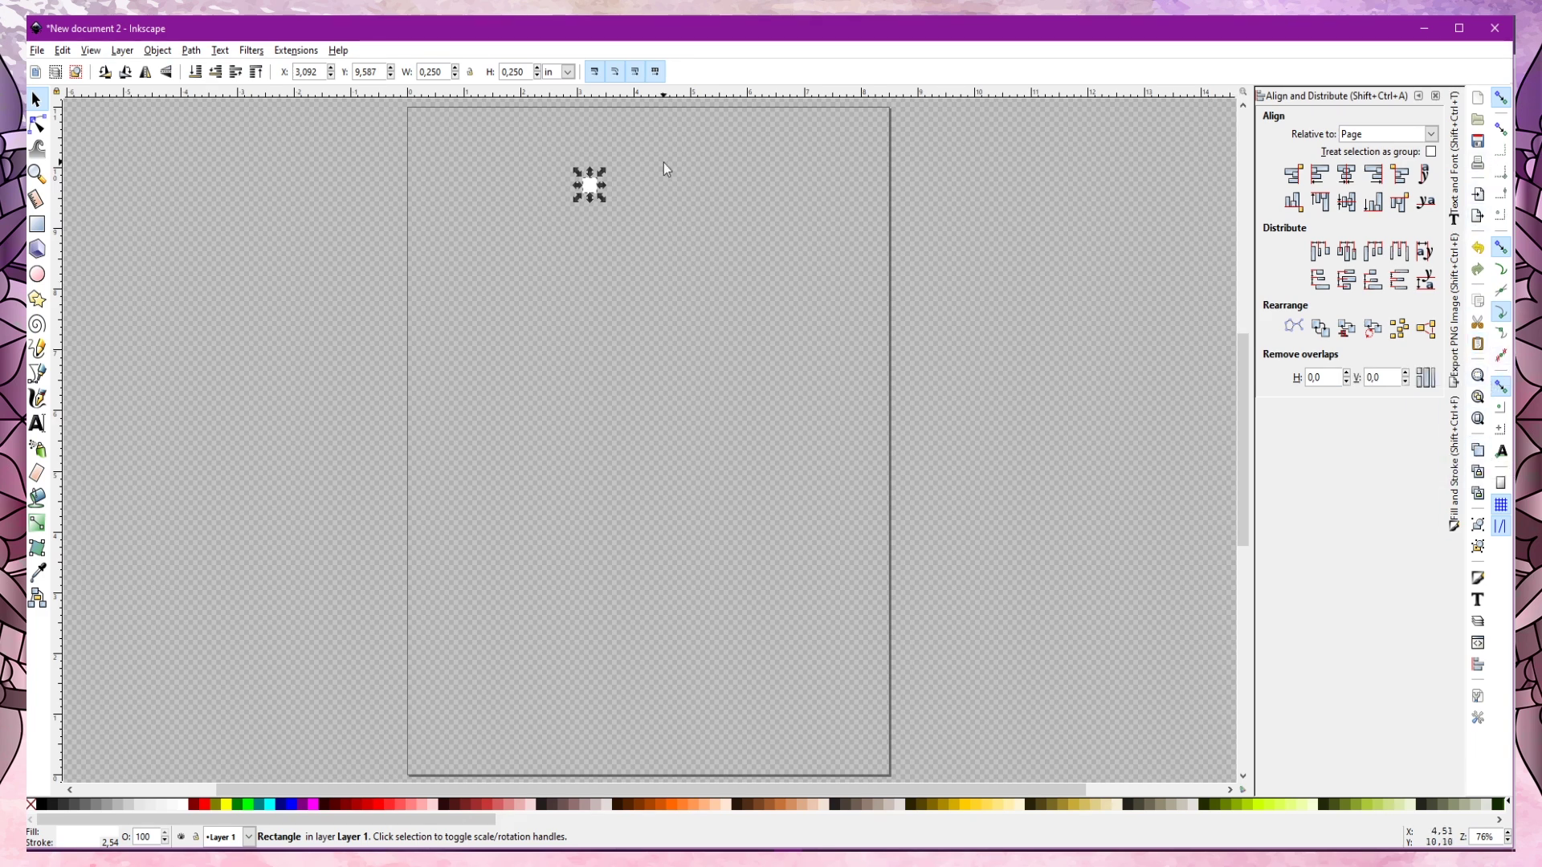
{"action": "left_click_drag", "start_coordinate": [594, 186], "coordinate": [676, 255]}
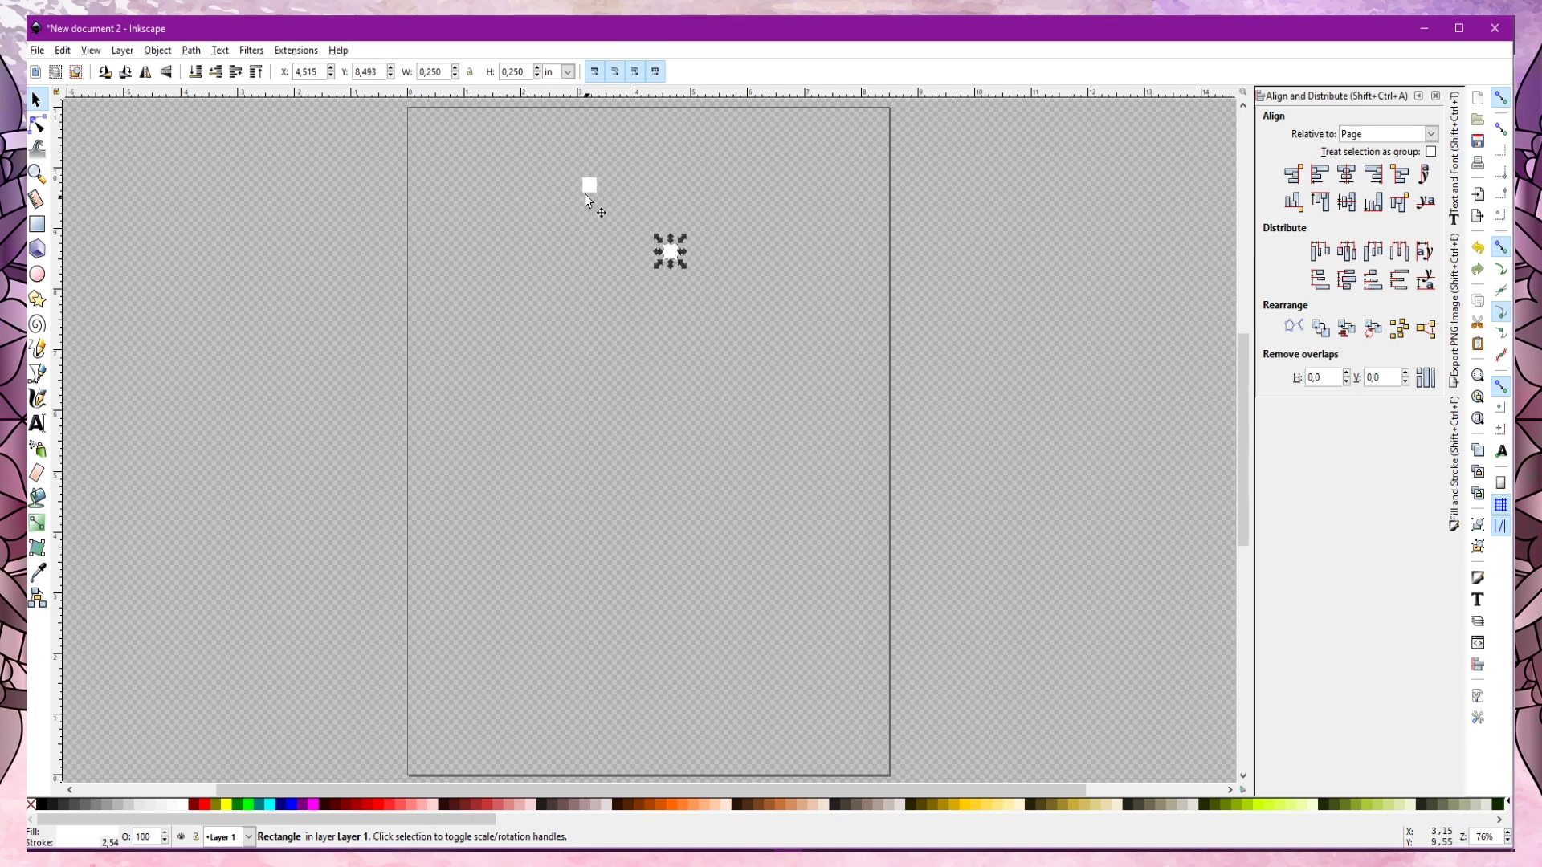
Step: Align the original square to the left and top edges of the page
{"action": "left_click", "coordinate": [589, 186]}
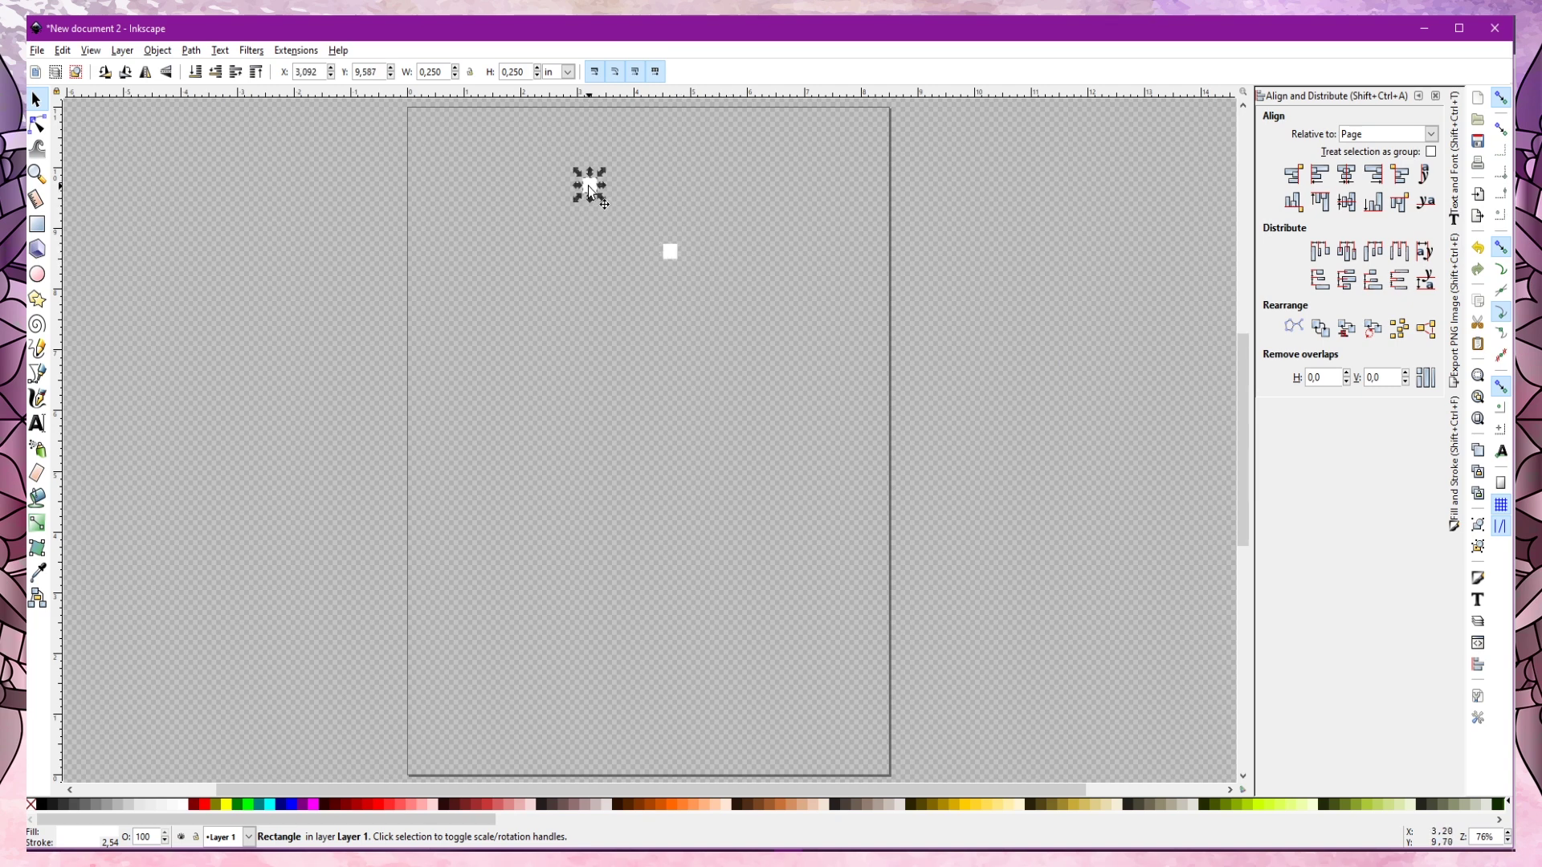
{"action": "left_click", "coordinate": [1319, 175]}
{"action": "left_click", "coordinate": [1319, 201]}
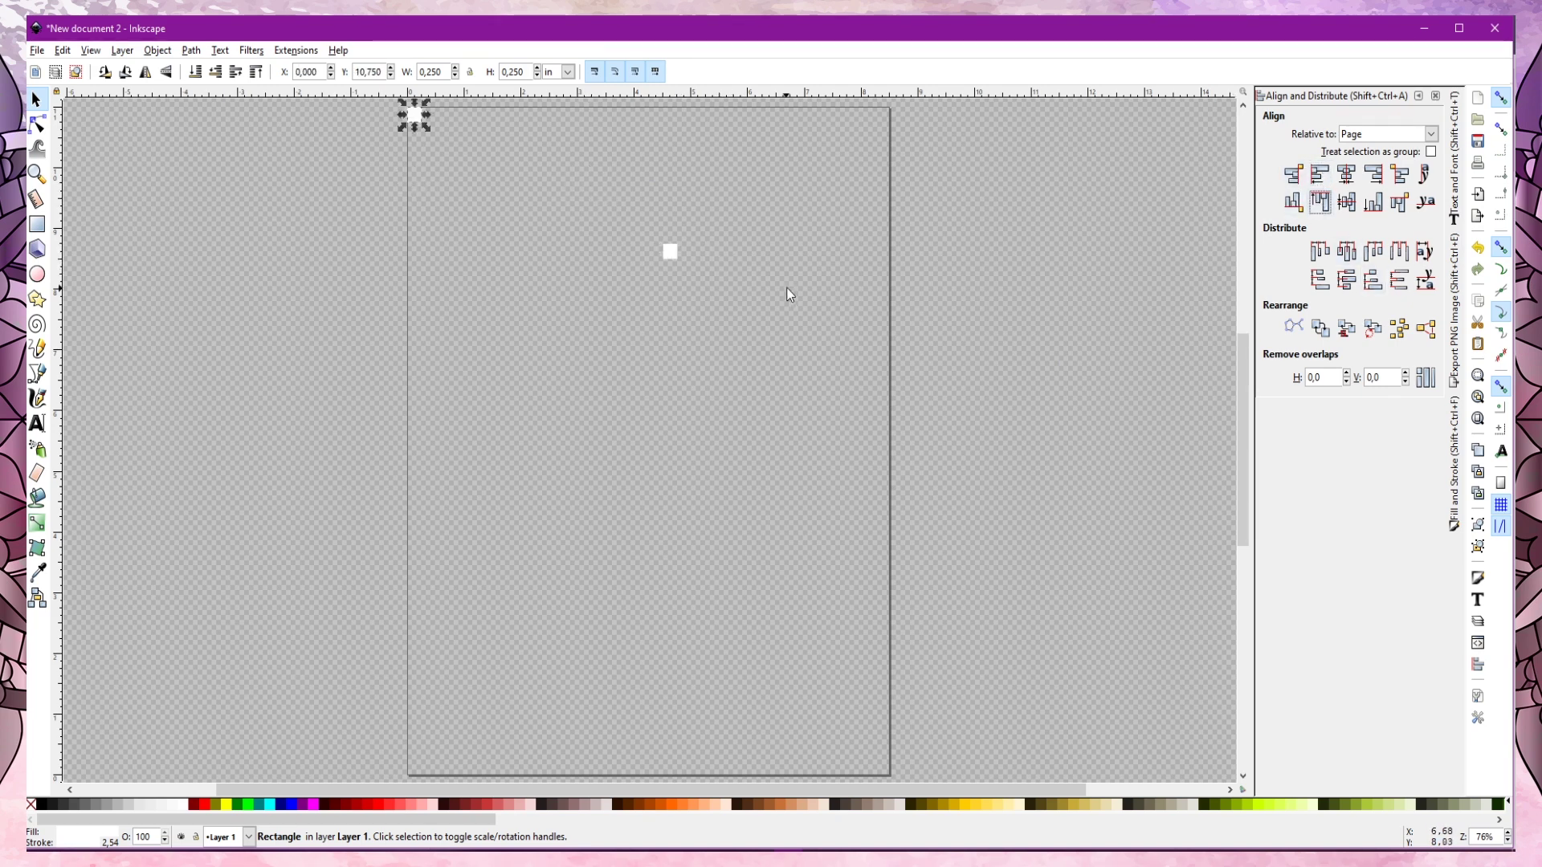
Step: Align the duplicate square to the right and bottom edges of the page
{"action": "left_click", "coordinate": [671, 253]}
{"action": "left_click", "coordinate": [1373, 174]}
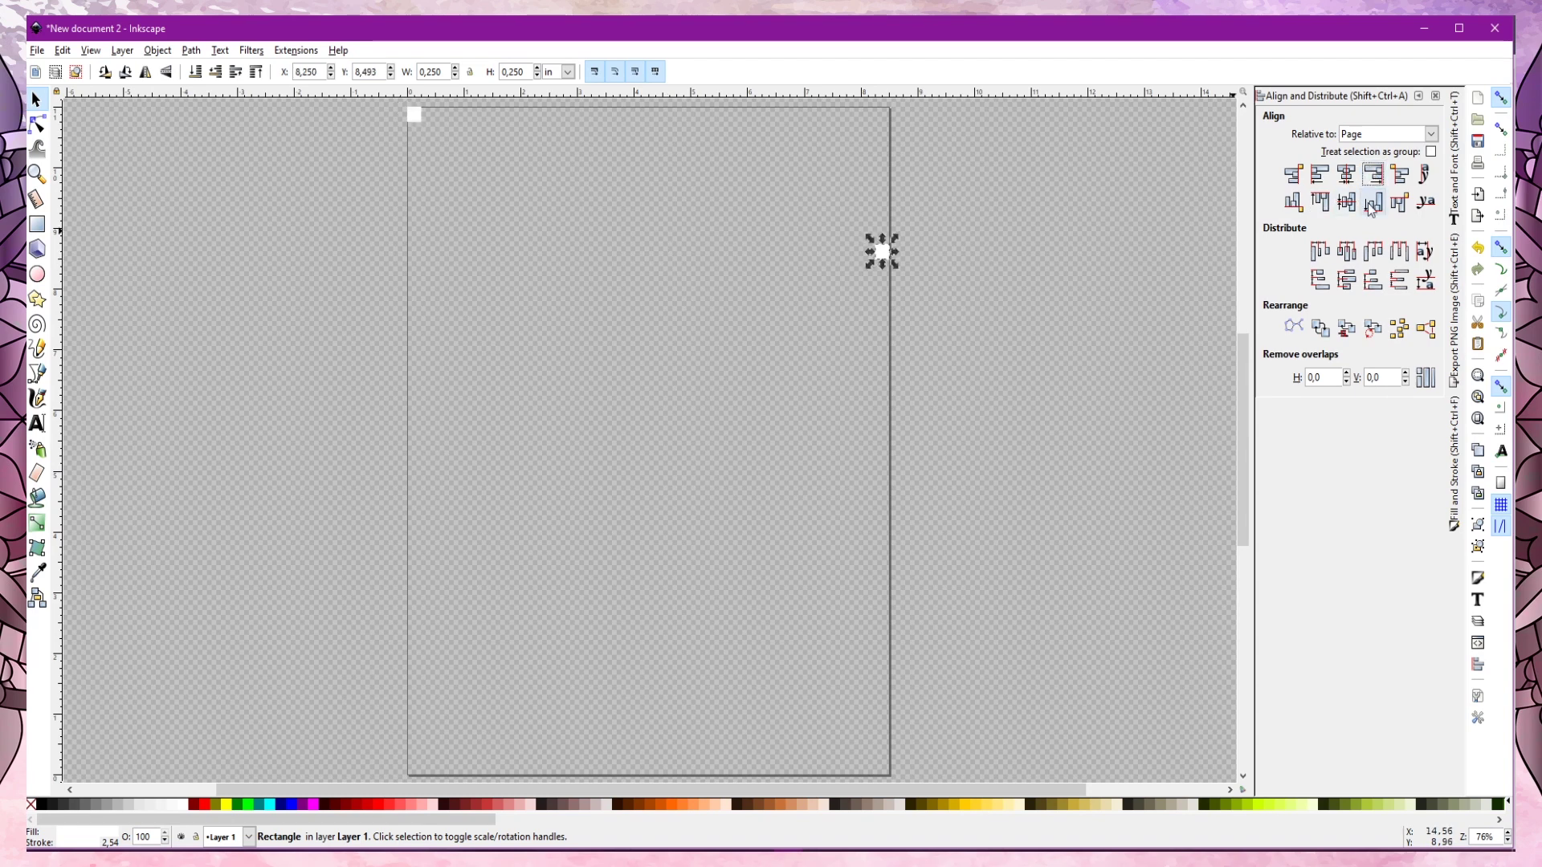
{"action": "left_click", "coordinate": [1373, 201]}
{"action": "left_click", "coordinate": [1172, 345]}
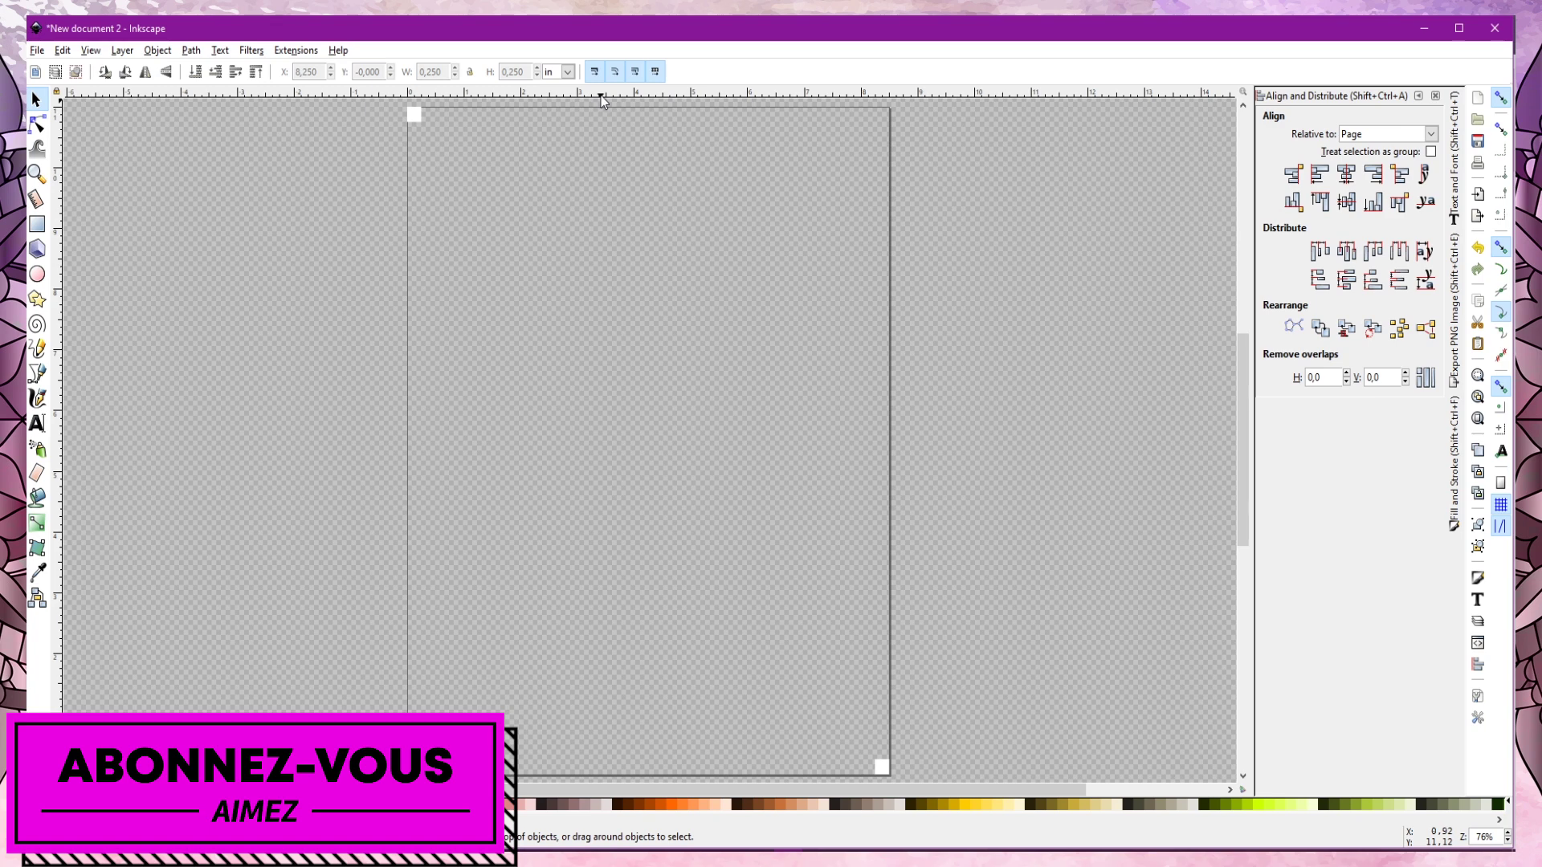
Step: Add two horizontal and two vertical guides along the inner edges of the two white corner squares
{"action": "left_click_drag", "start_coordinate": [602, 99], "coordinate": [619, 123]}
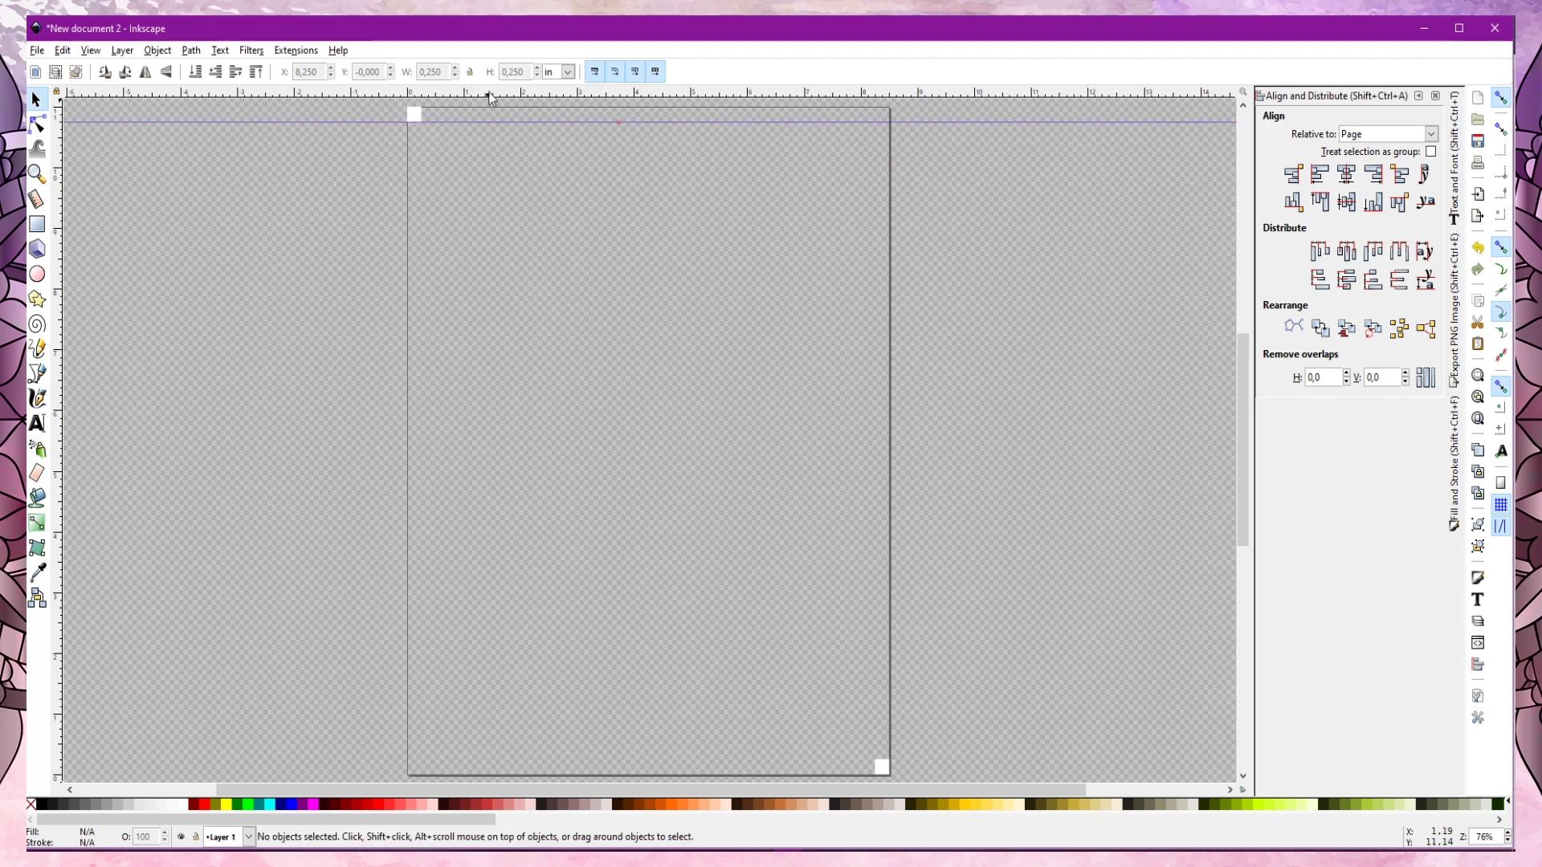
{"action": "left_click_drag", "start_coordinate": [489, 95], "coordinate": [488, 758]}
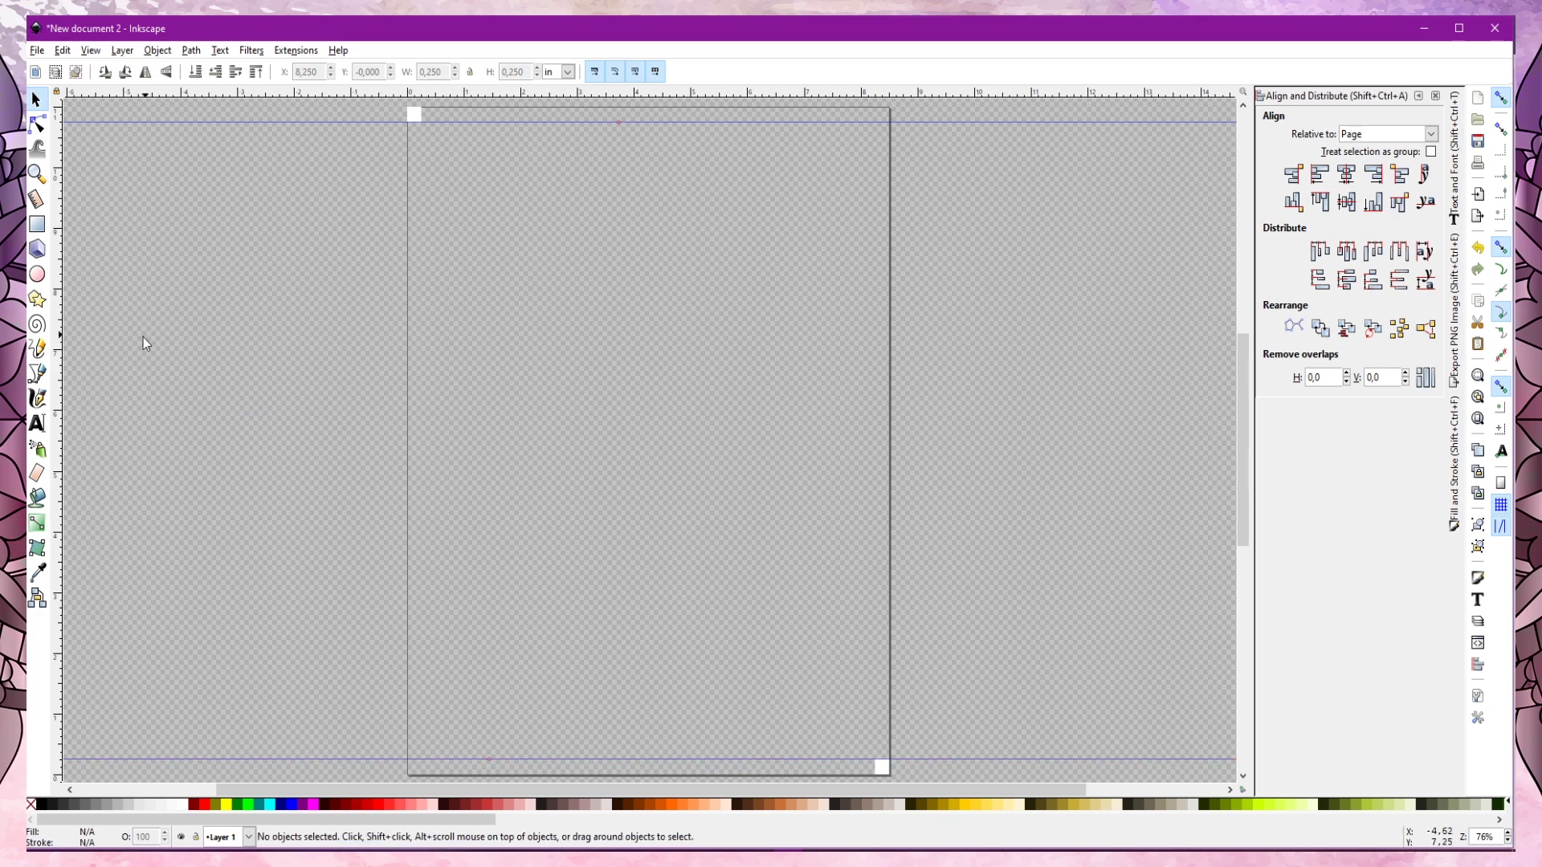
{"action": "left_click_drag", "start_coordinate": [58, 363], "coordinate": [421, 397]}
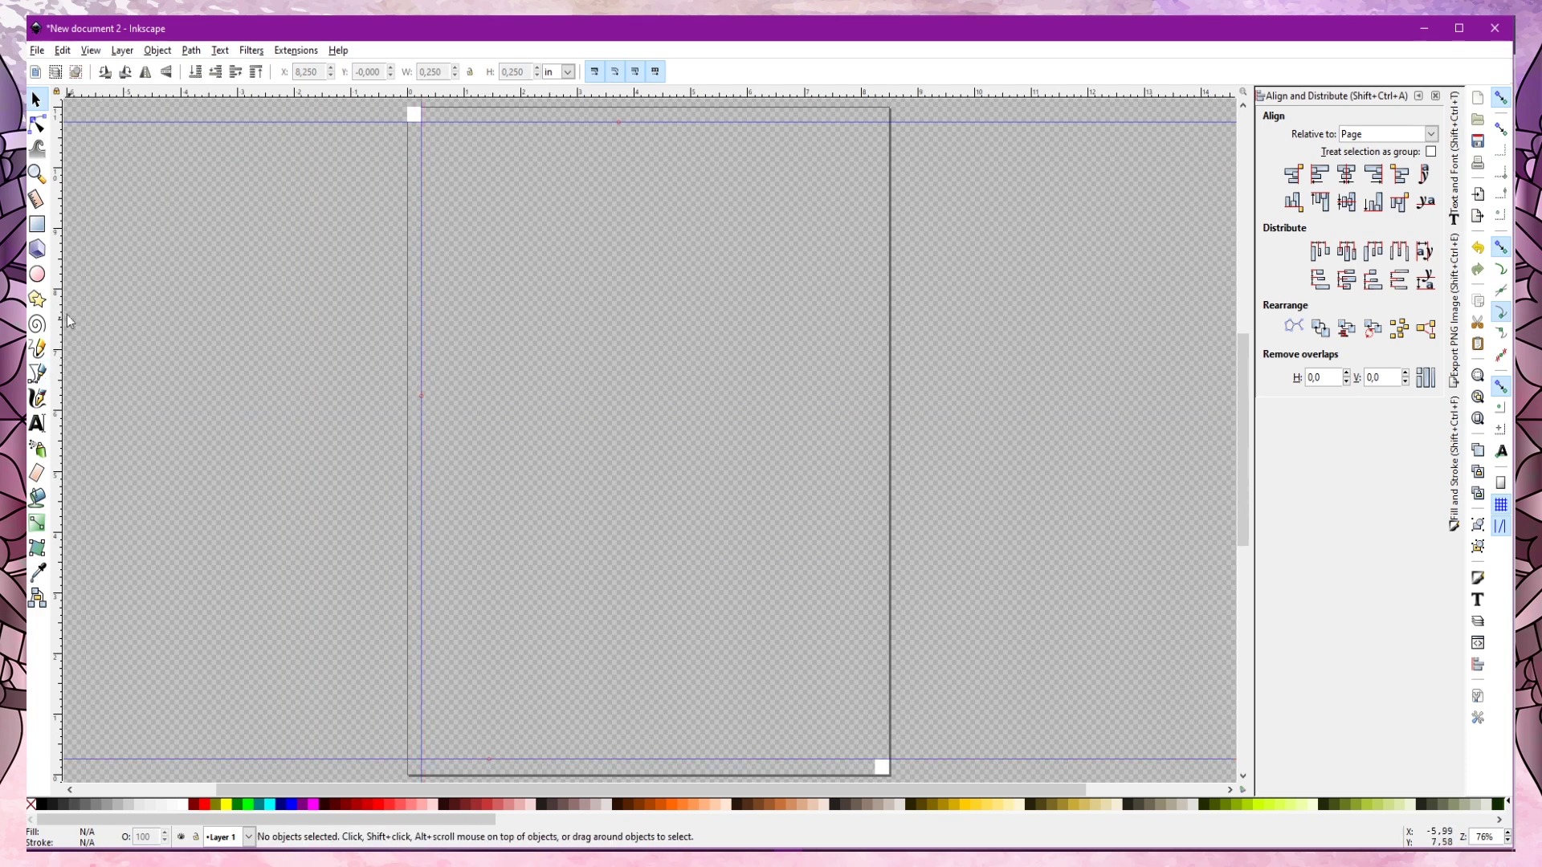
{"action": "left_click_drag", "start_coordinate": [58, 273], "coordinate": [874, 445]}
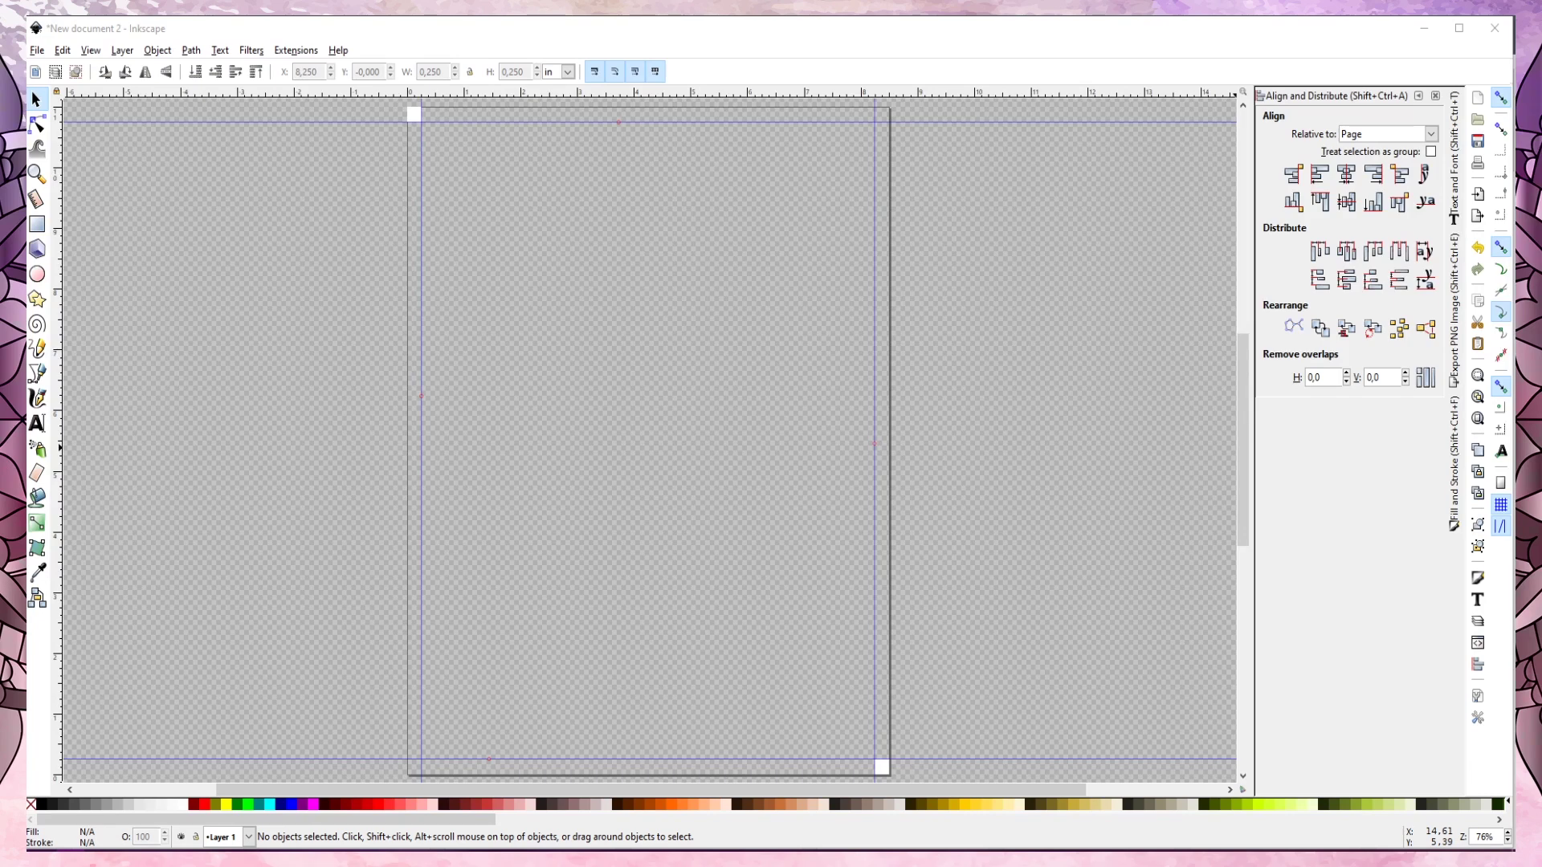
Step: Import the Stitch PNG image as an embedded bitmap with DPI from file and rendering mode None (auto)
{"action": "left_click", "coordinate": [40, 51]}
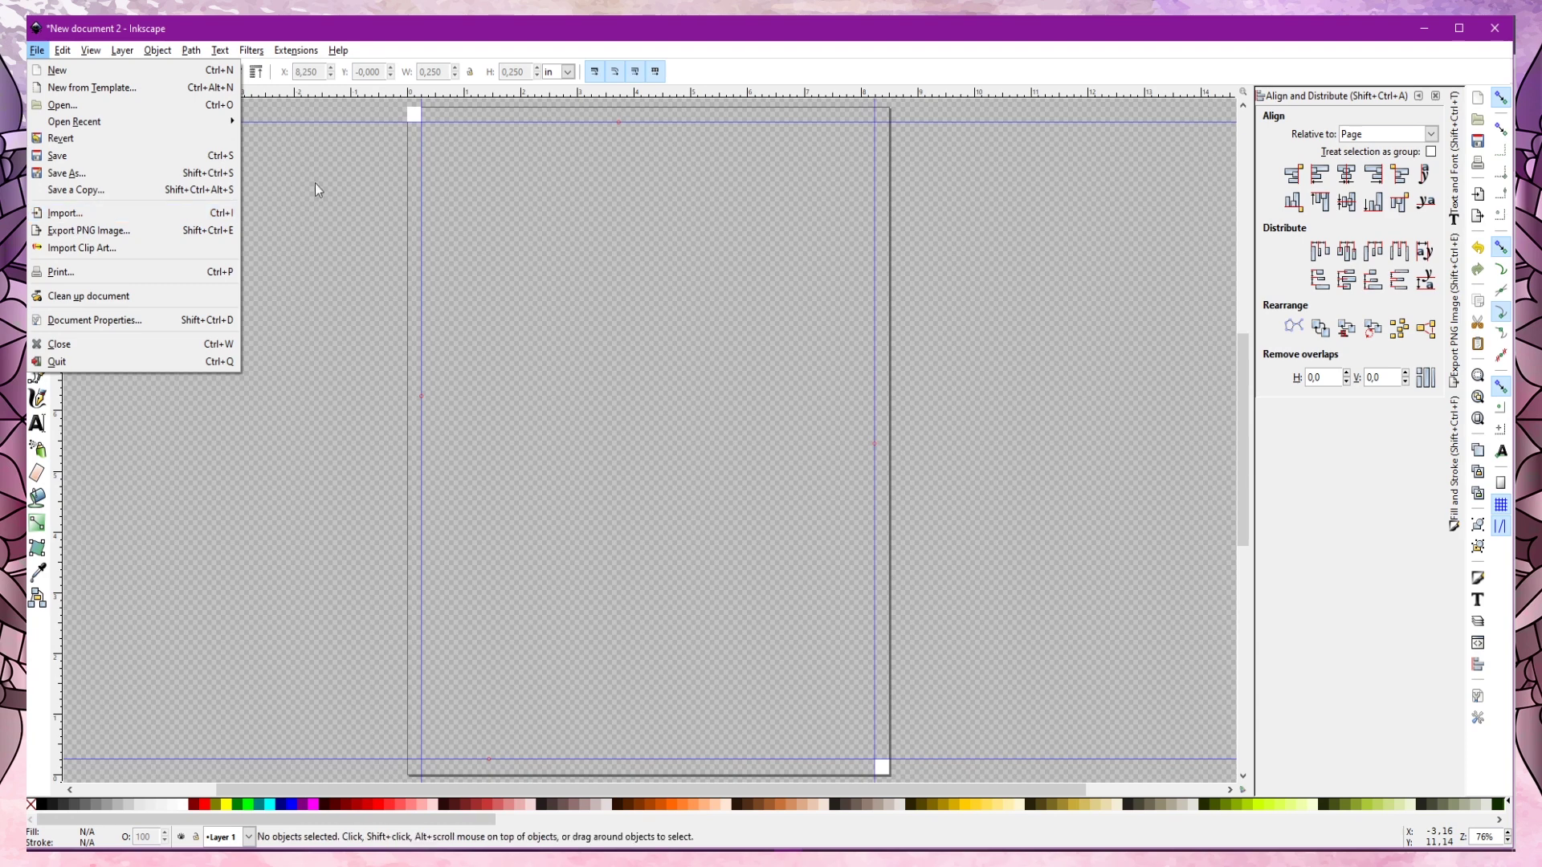
{"action": "left_click", "coordinate": [1068, 21]}
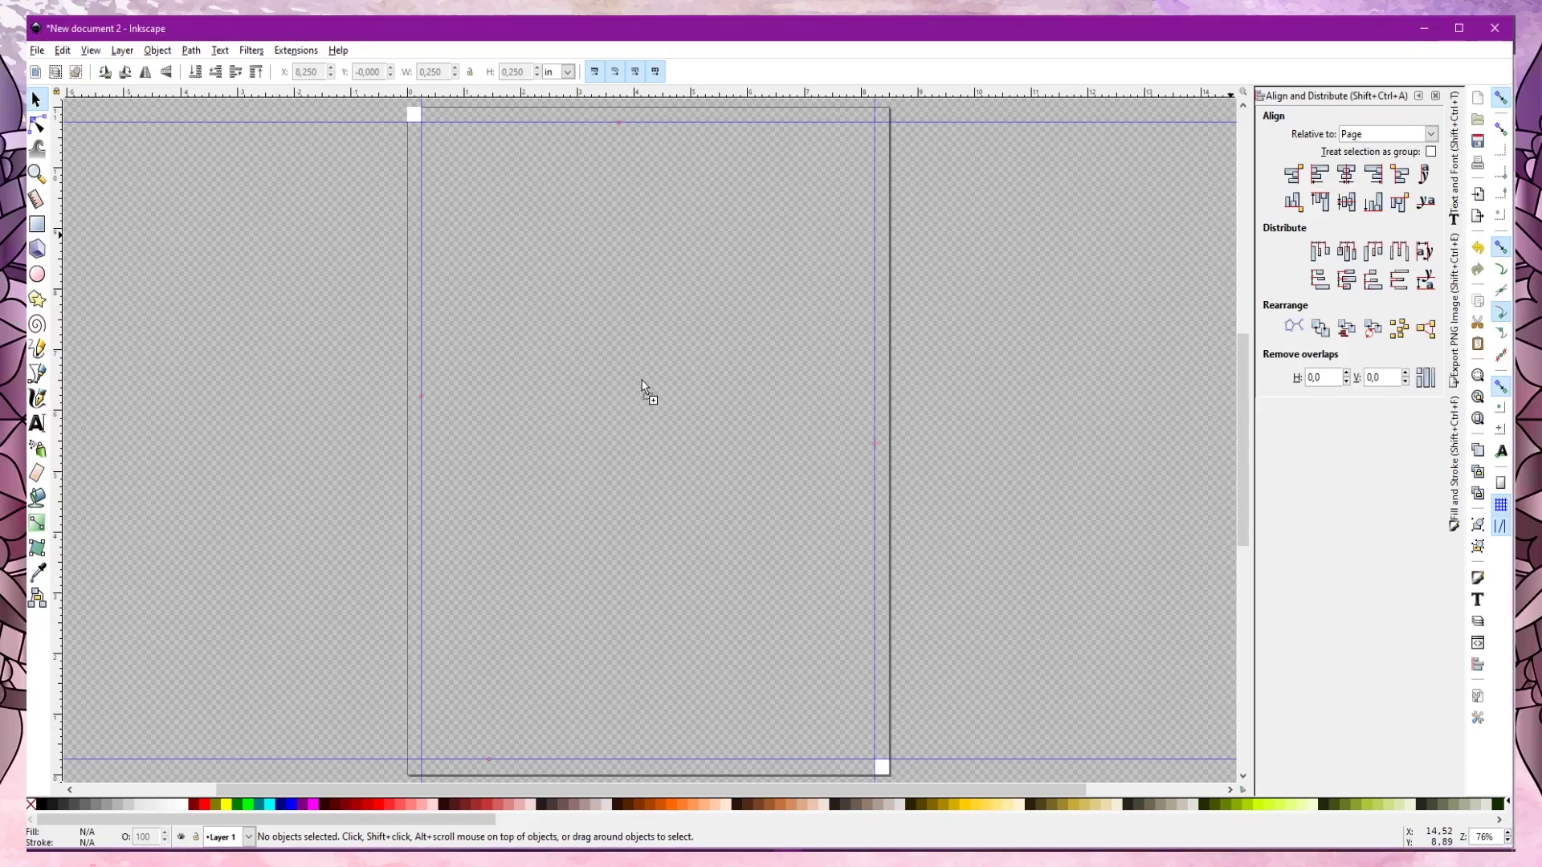
{"action": "left_click_drag", "start_coordinate": [642, 380], "coordinate": [642, 380]}
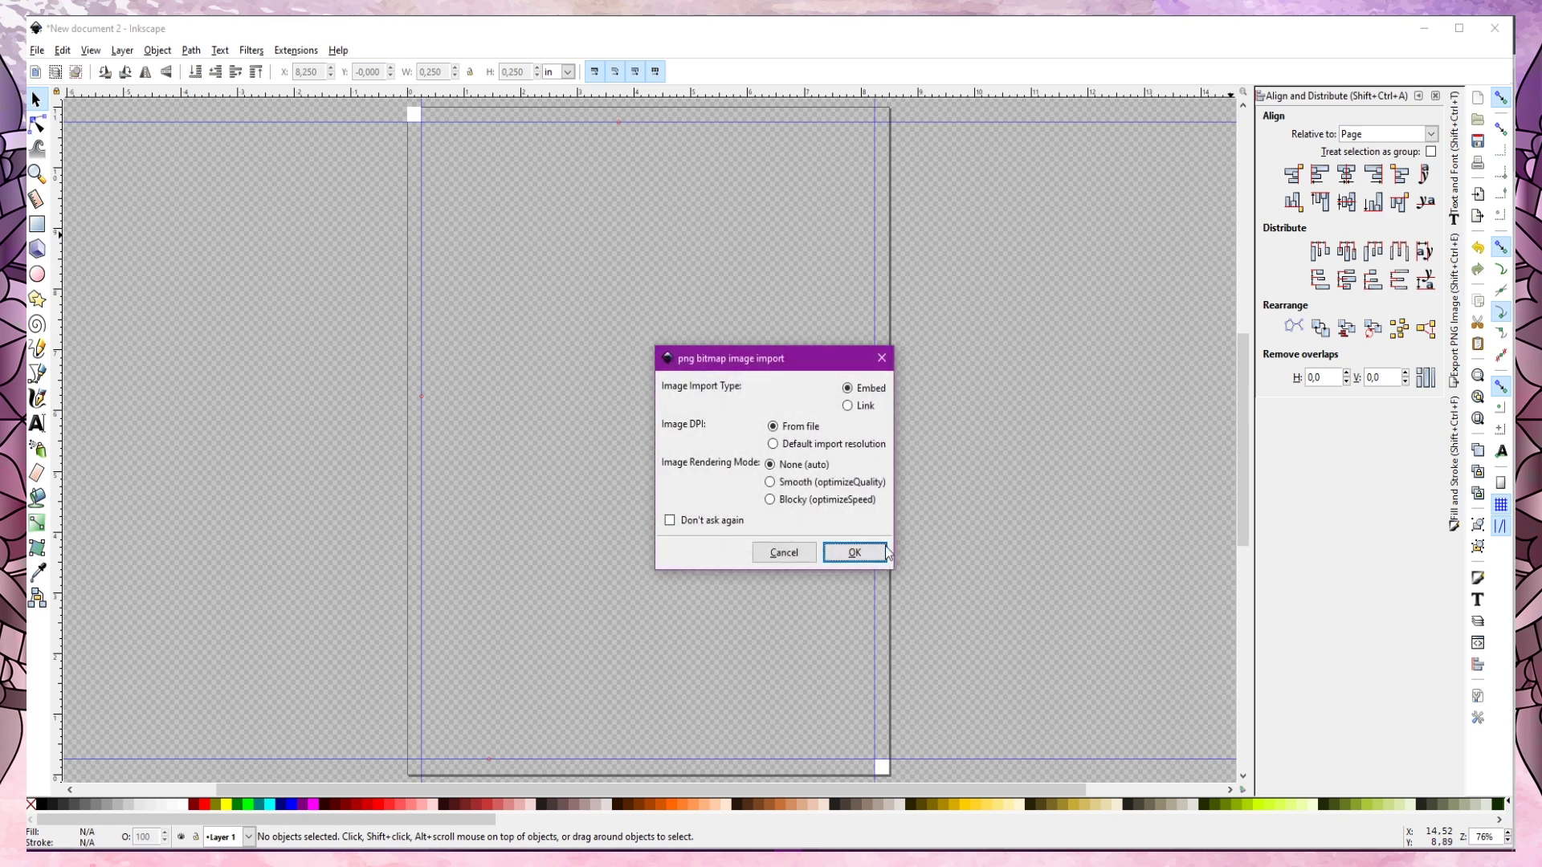
{"action": "left_click", "coordinate": [853, 552]}
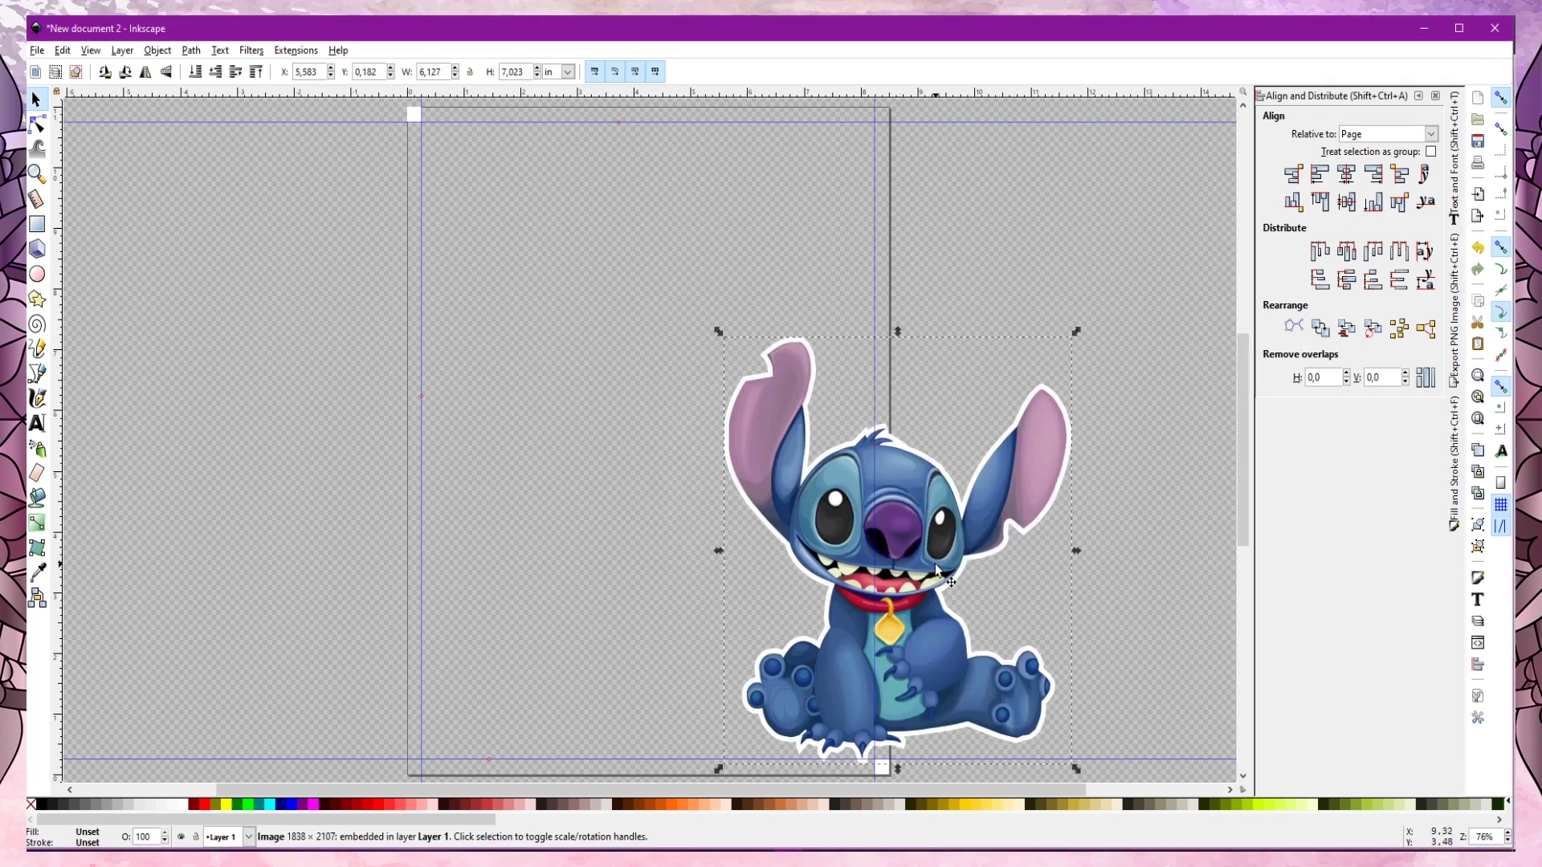
Step: Move the Stitch image to the upper-left guide intersection and scale it proportionally to about 7.99 × 9.16 in, up to the right guide
{"action": "left_click_drag", "start_coordinate": [935, 562], "coordinate": [701, 418]}
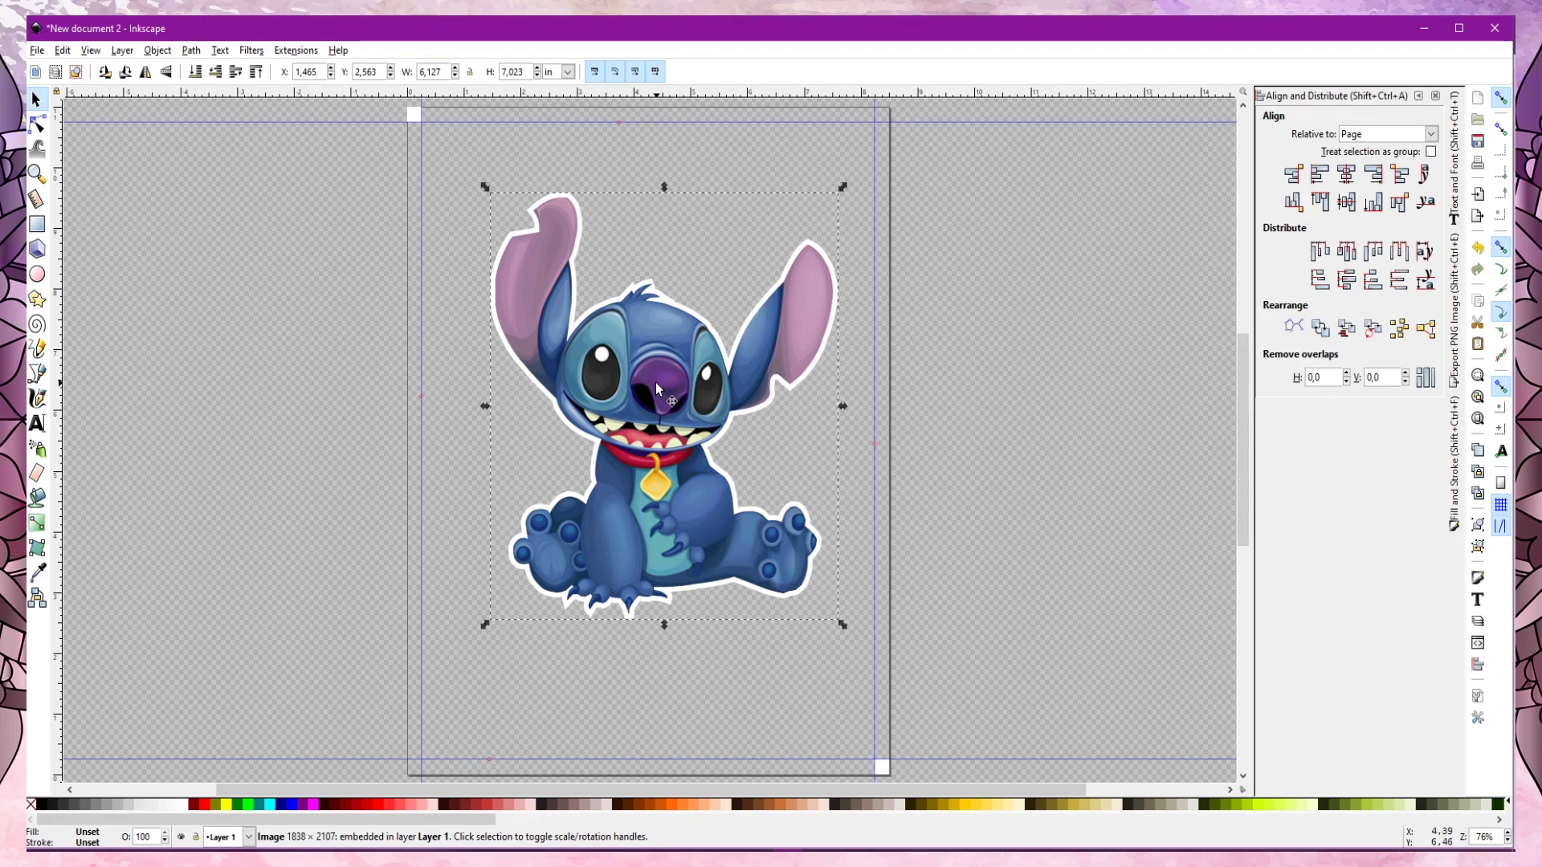
{"action": "left_click_drag", "start_coordinate": [649, 382], "coordinate": [579, 310]}
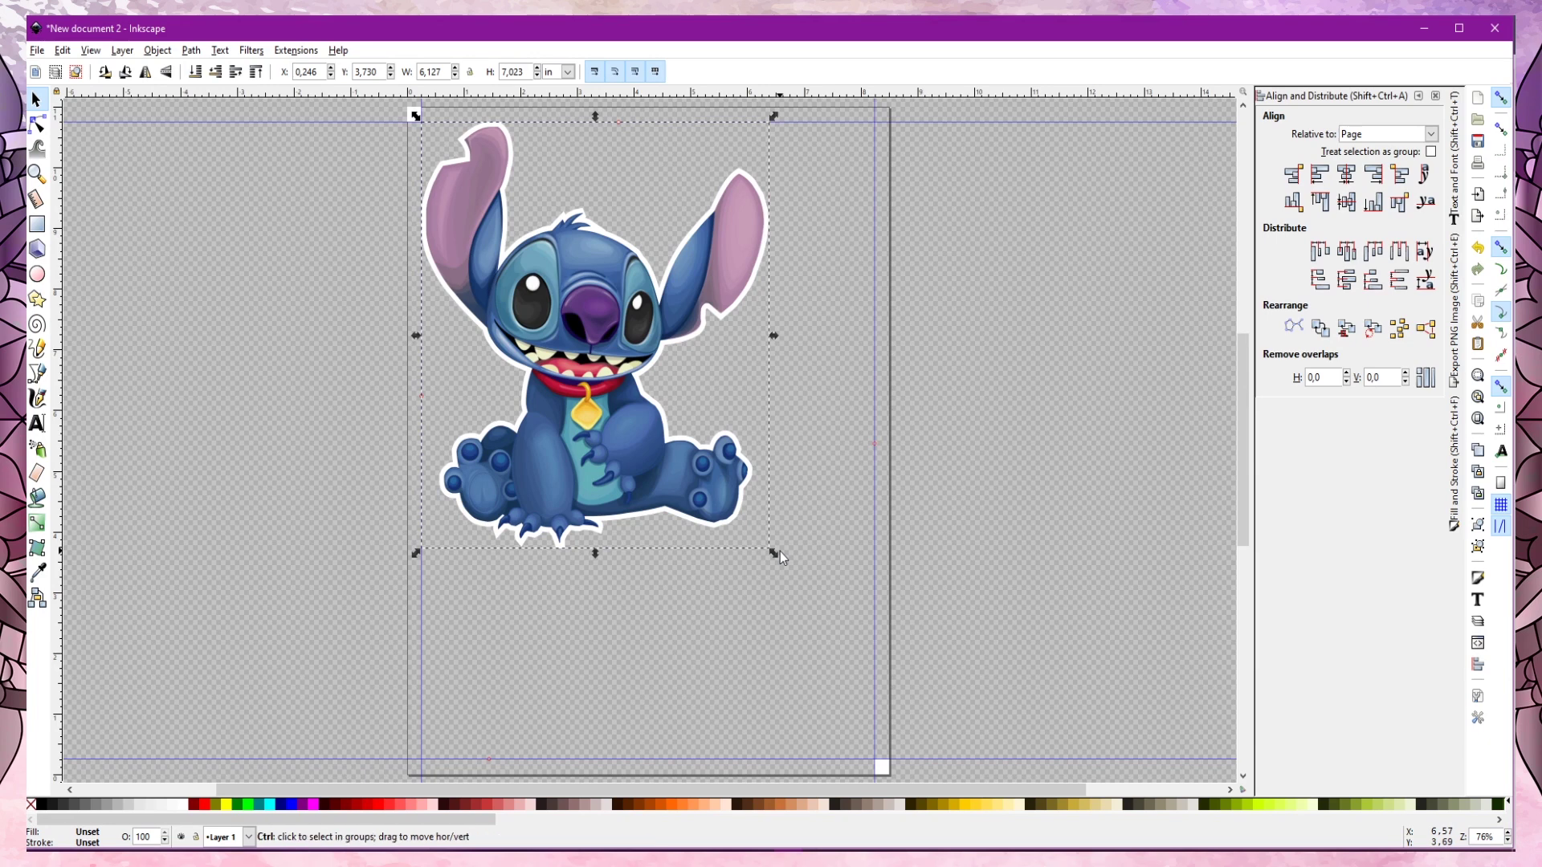
{"action": "left_click_drag", "start_coordinate": [775, 551], "coordinate": [900, 683]}
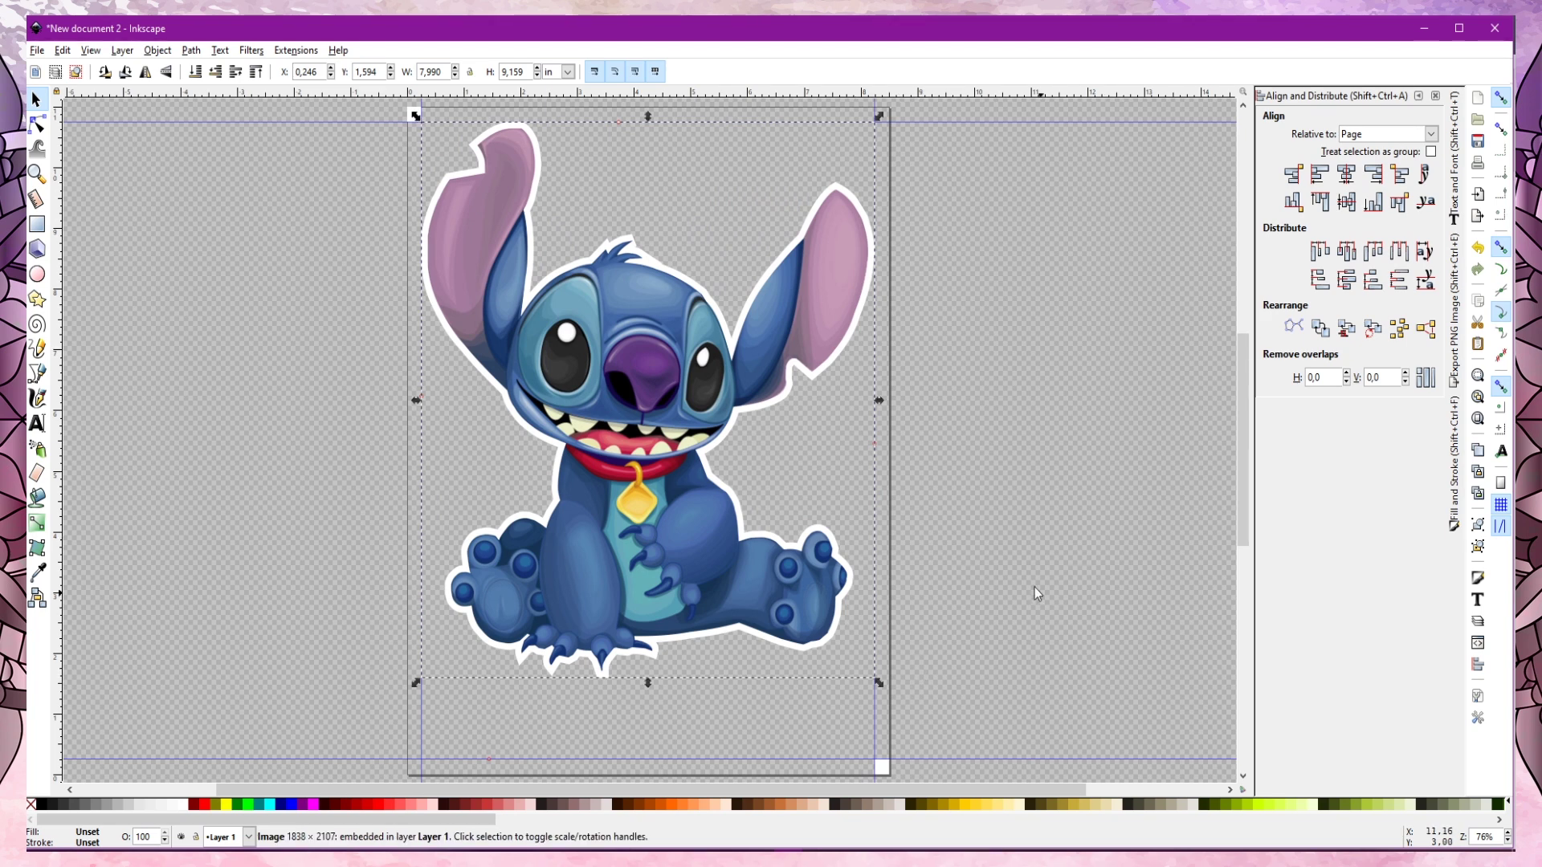
{"action": "left_click", "coordinate": [1071, 508]}
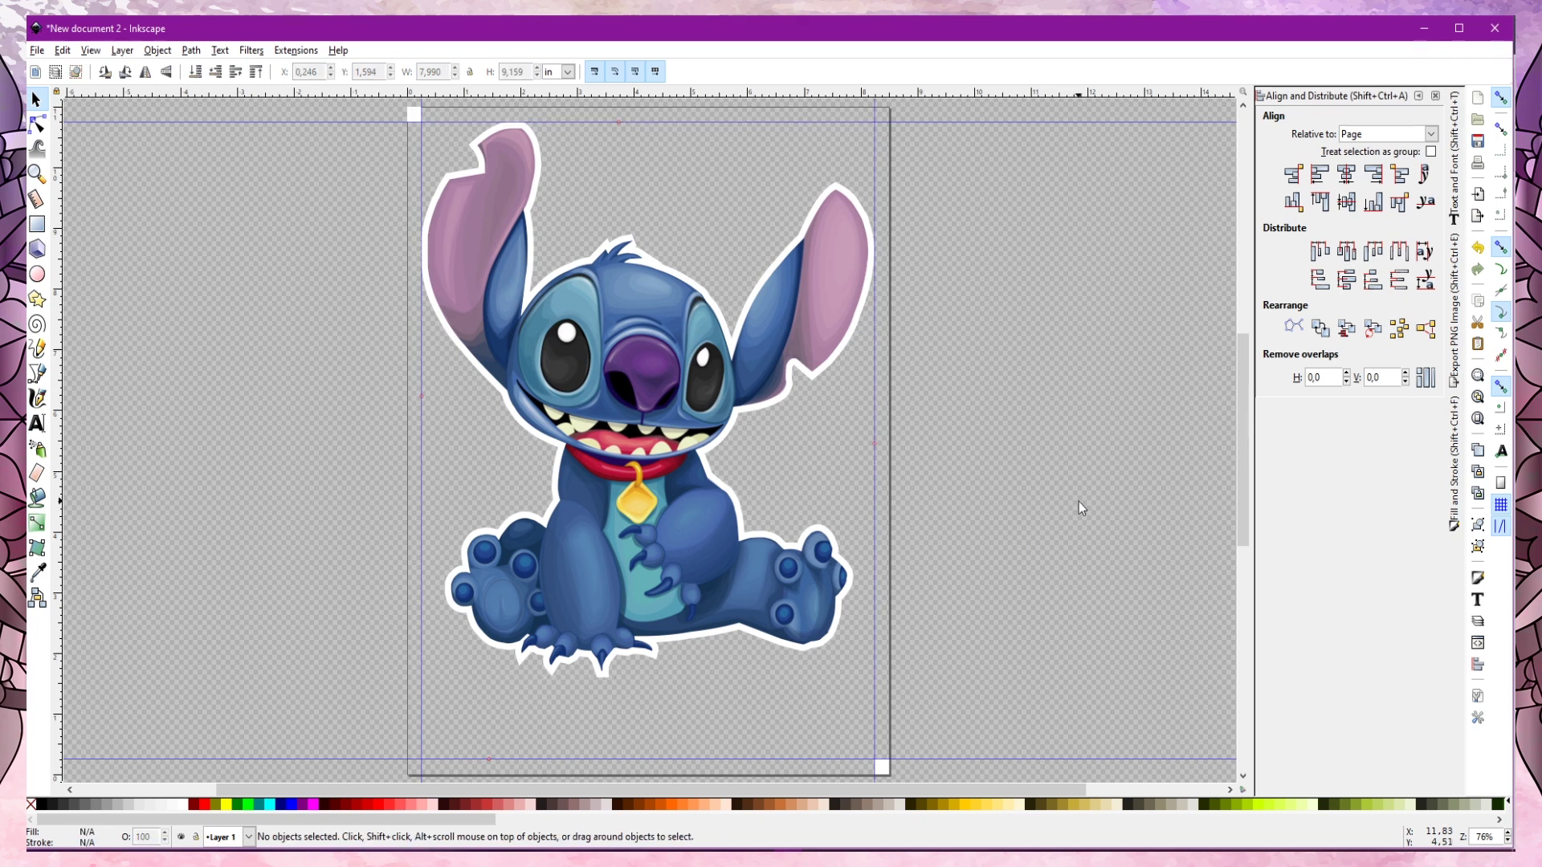
Step: Center the Stitch image on the page both horizontally and vertically
{"action": "left_click", "coordinate": [600, 404]}
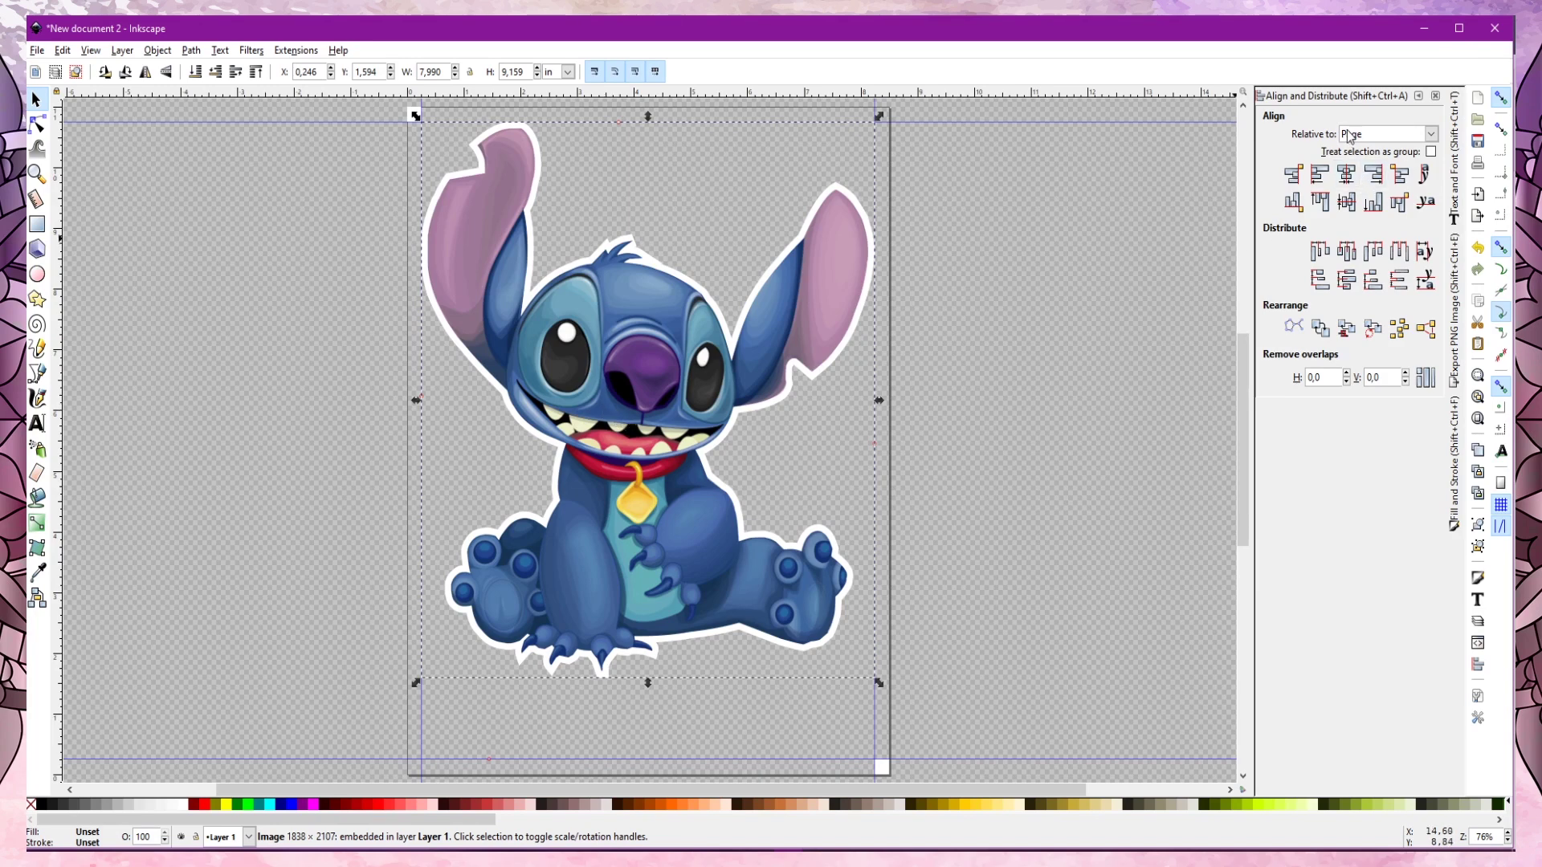
{"action": "left_click", "coordinate": [1351, 178]}
{"action": "left_click", "coordinate": [1346, 201]}
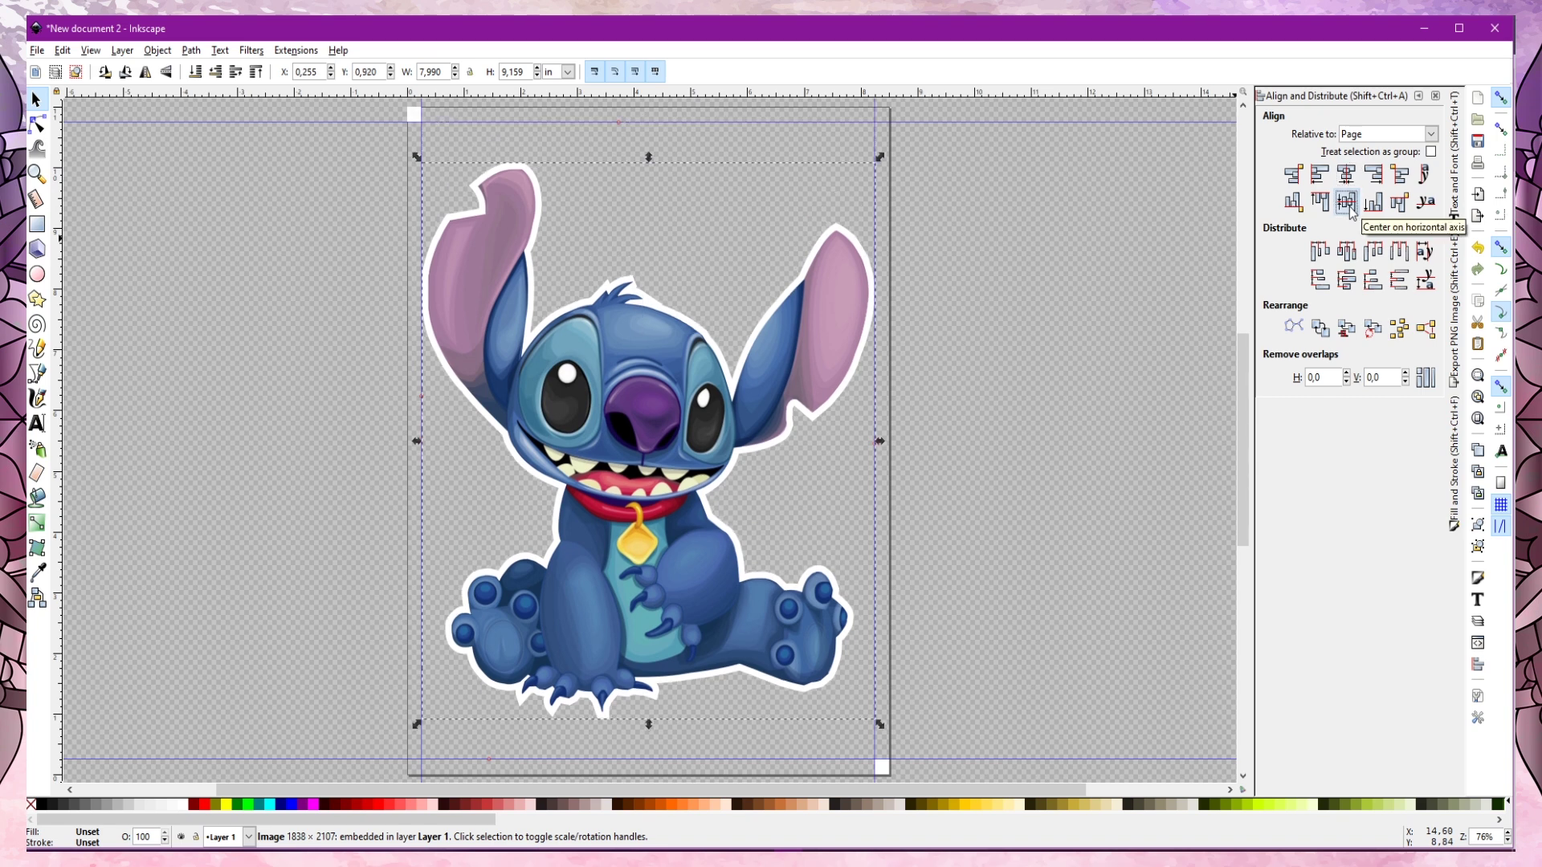
{"action": "left_click", "coordinate": [1146, 388]}
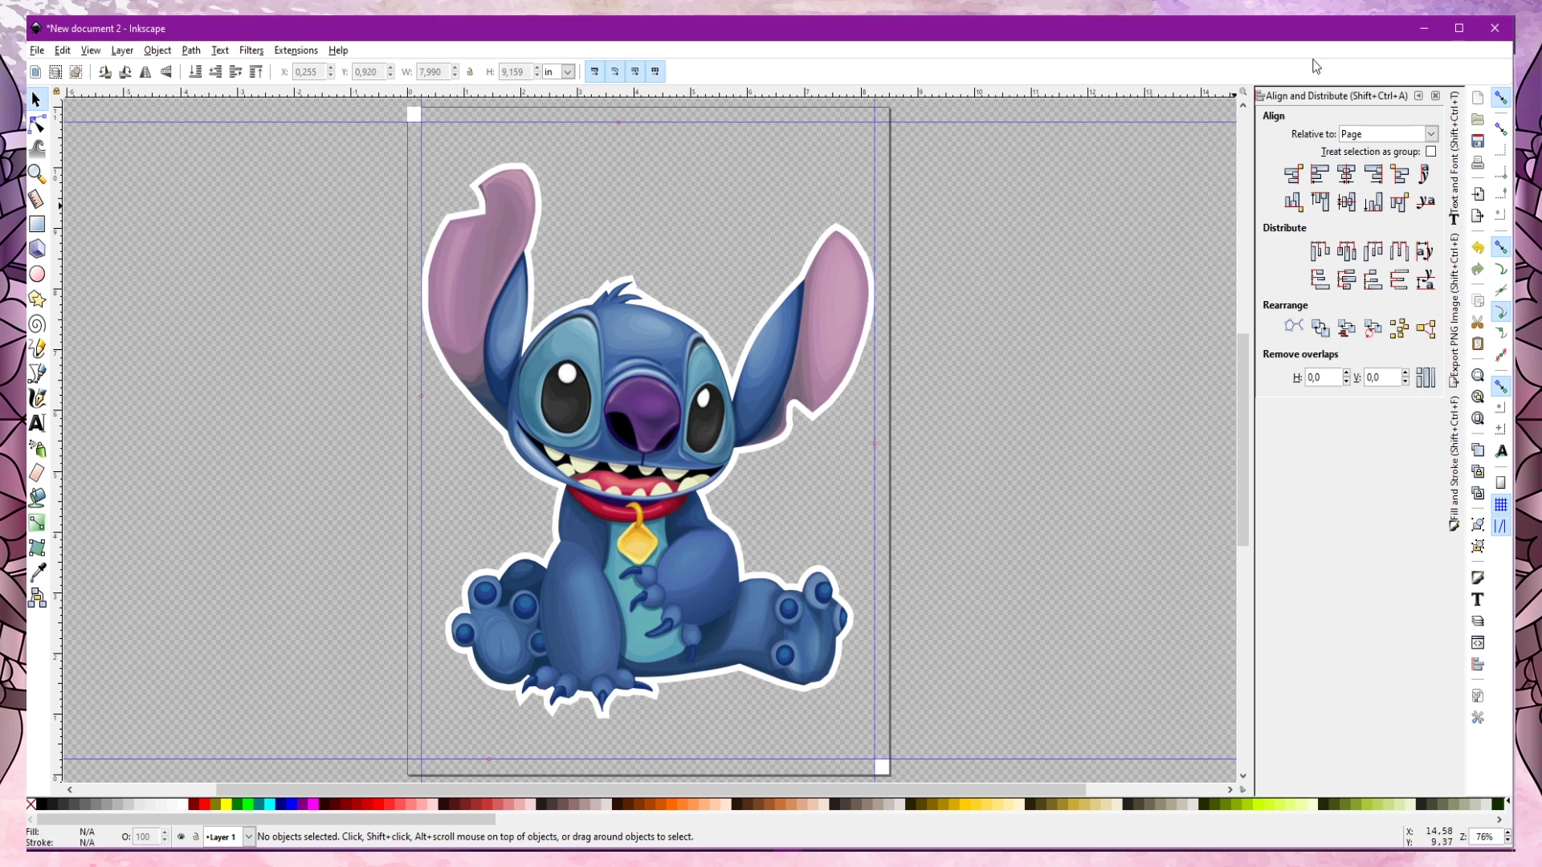
Step: Open the PNG export settings and choose the whole drawing as the export area
{"action": "left_click", "coordinate": [1477, 165]}
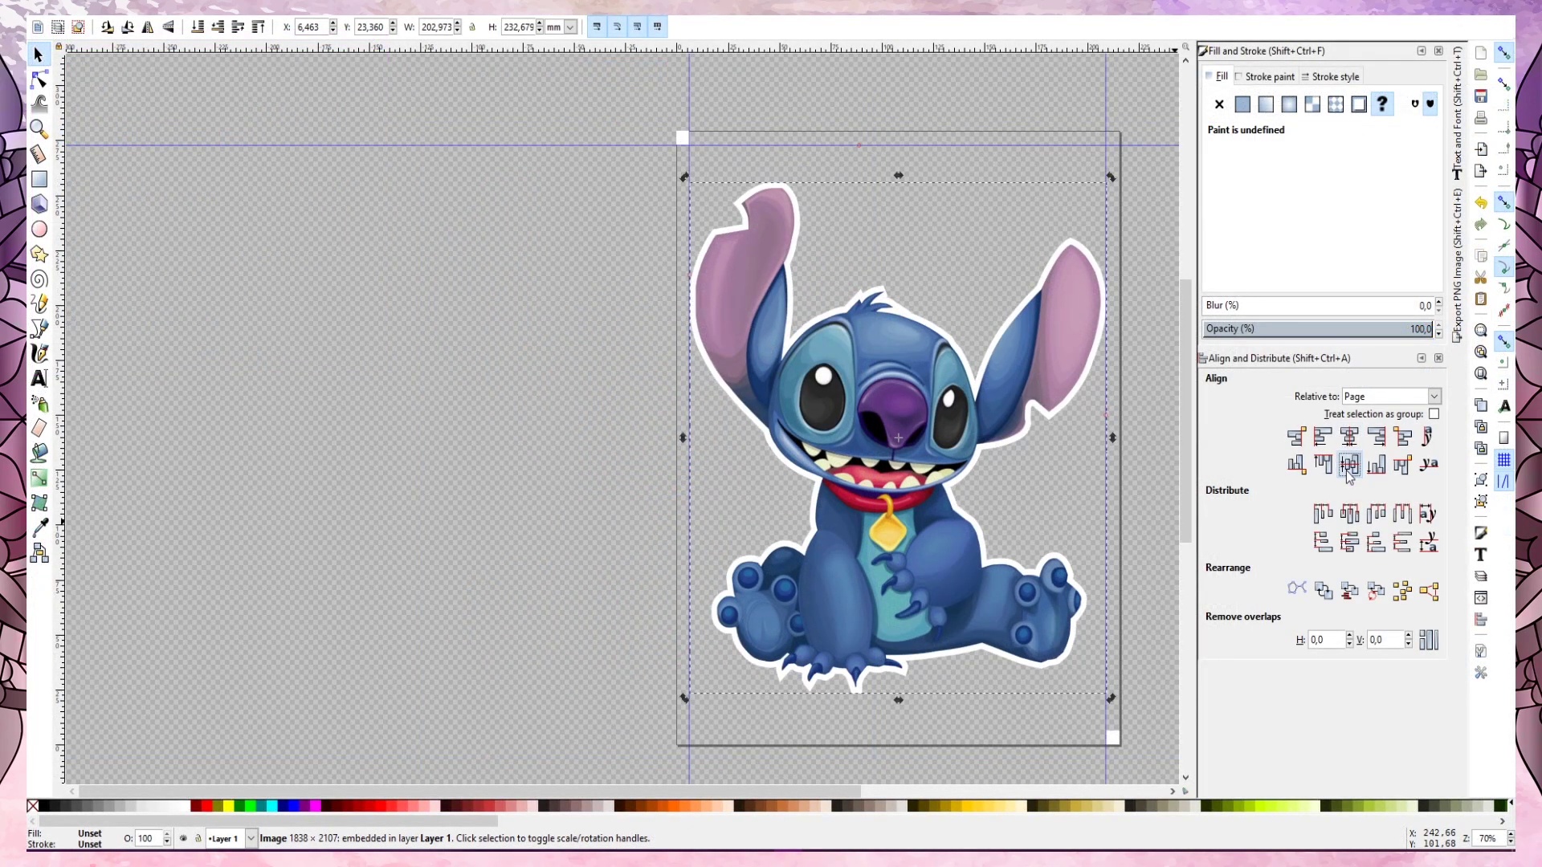
{"action": "left_click", "coordinate": [538, 268]}
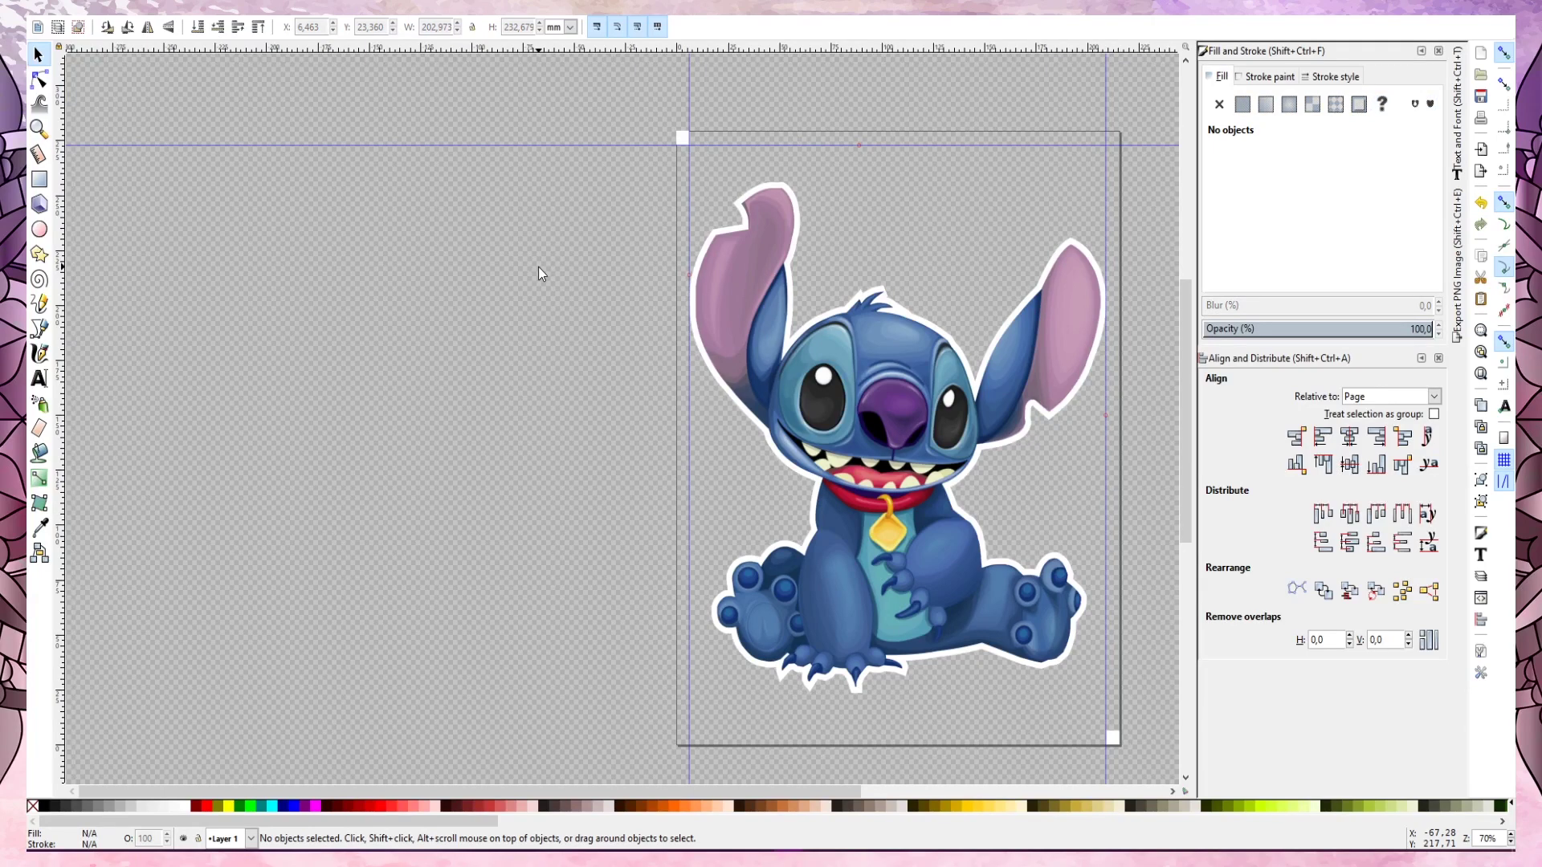
{"action": "left_click_drag", "start_coordinate": [844, 793], "coordinate": [1012, 812]}
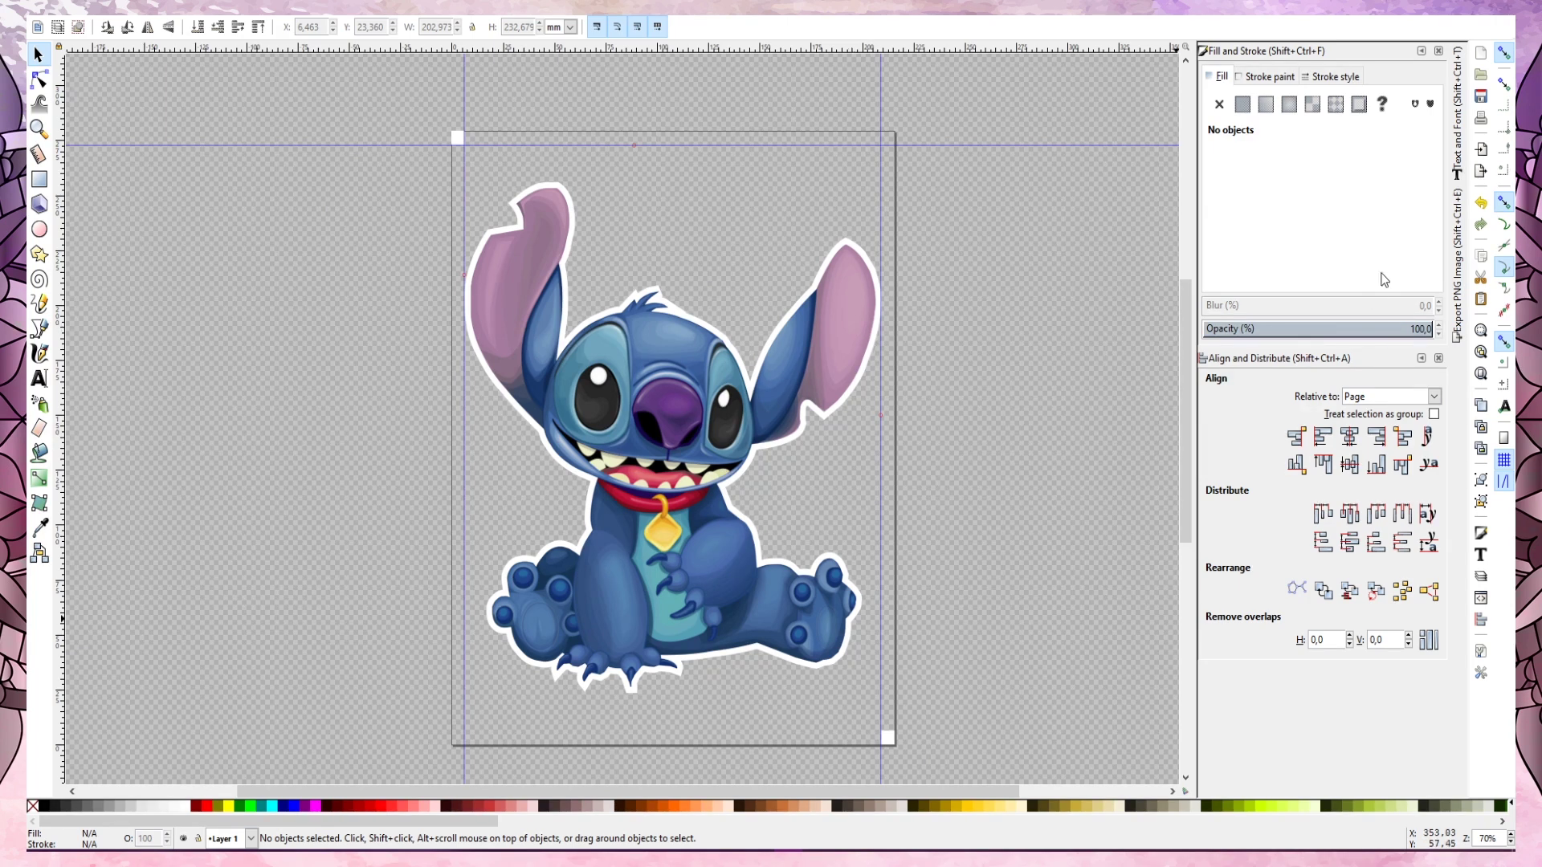
{"action": "left_click", "coordinate": [1481, 175]}
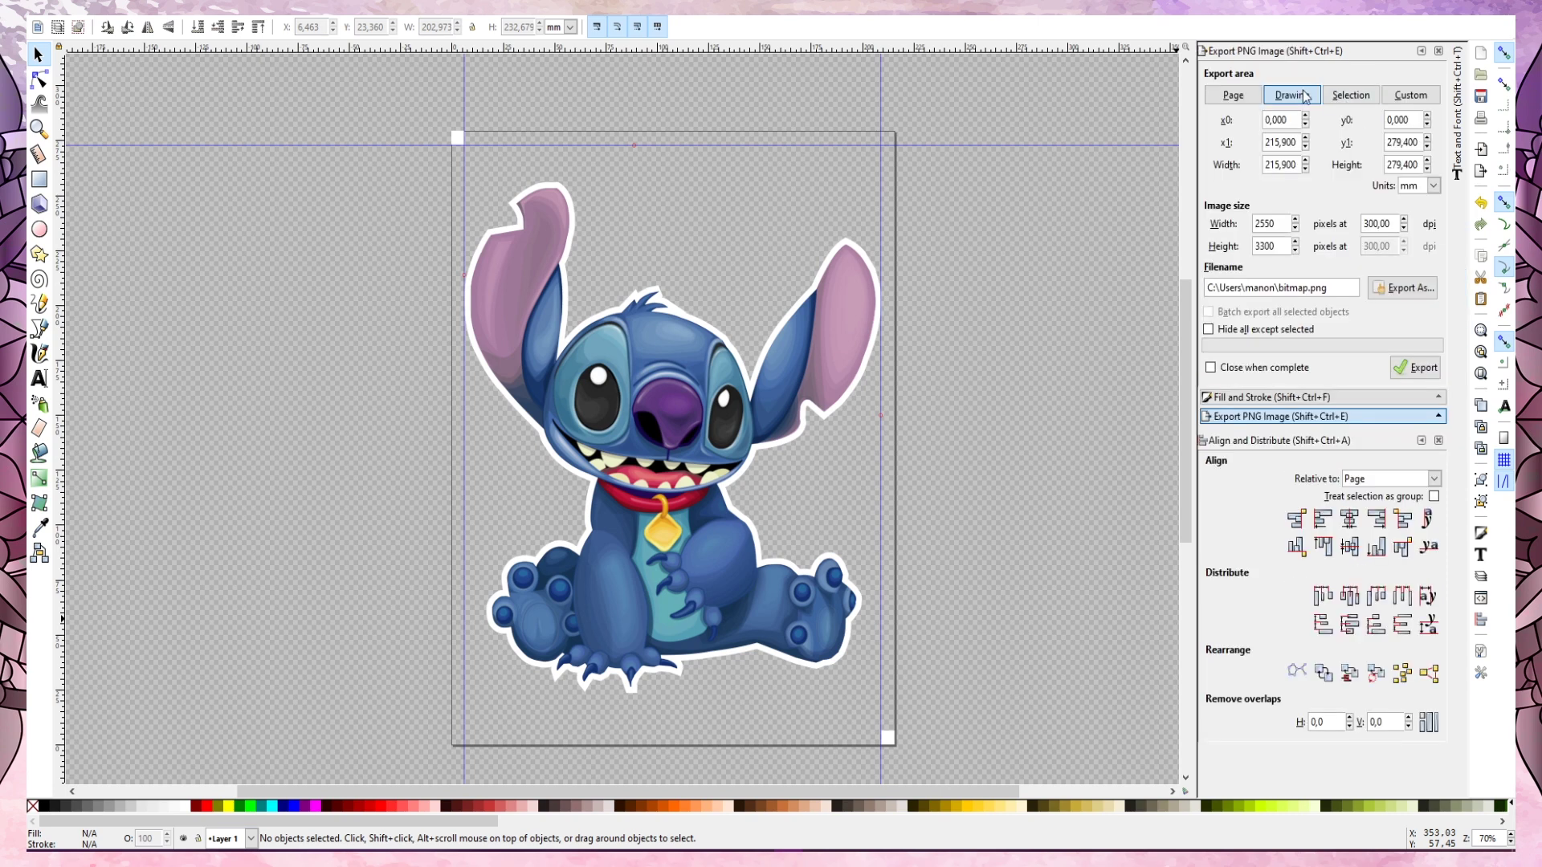
Step: Export the drawing as a PNG named "stitch cricut" in the Larger folder
{"action": "left_click", "coordinate": [1402, 288]}
{"action": "scroll", "coordinate": [161, 257], "scroll_direction": "down", "scroll_amount": 8}
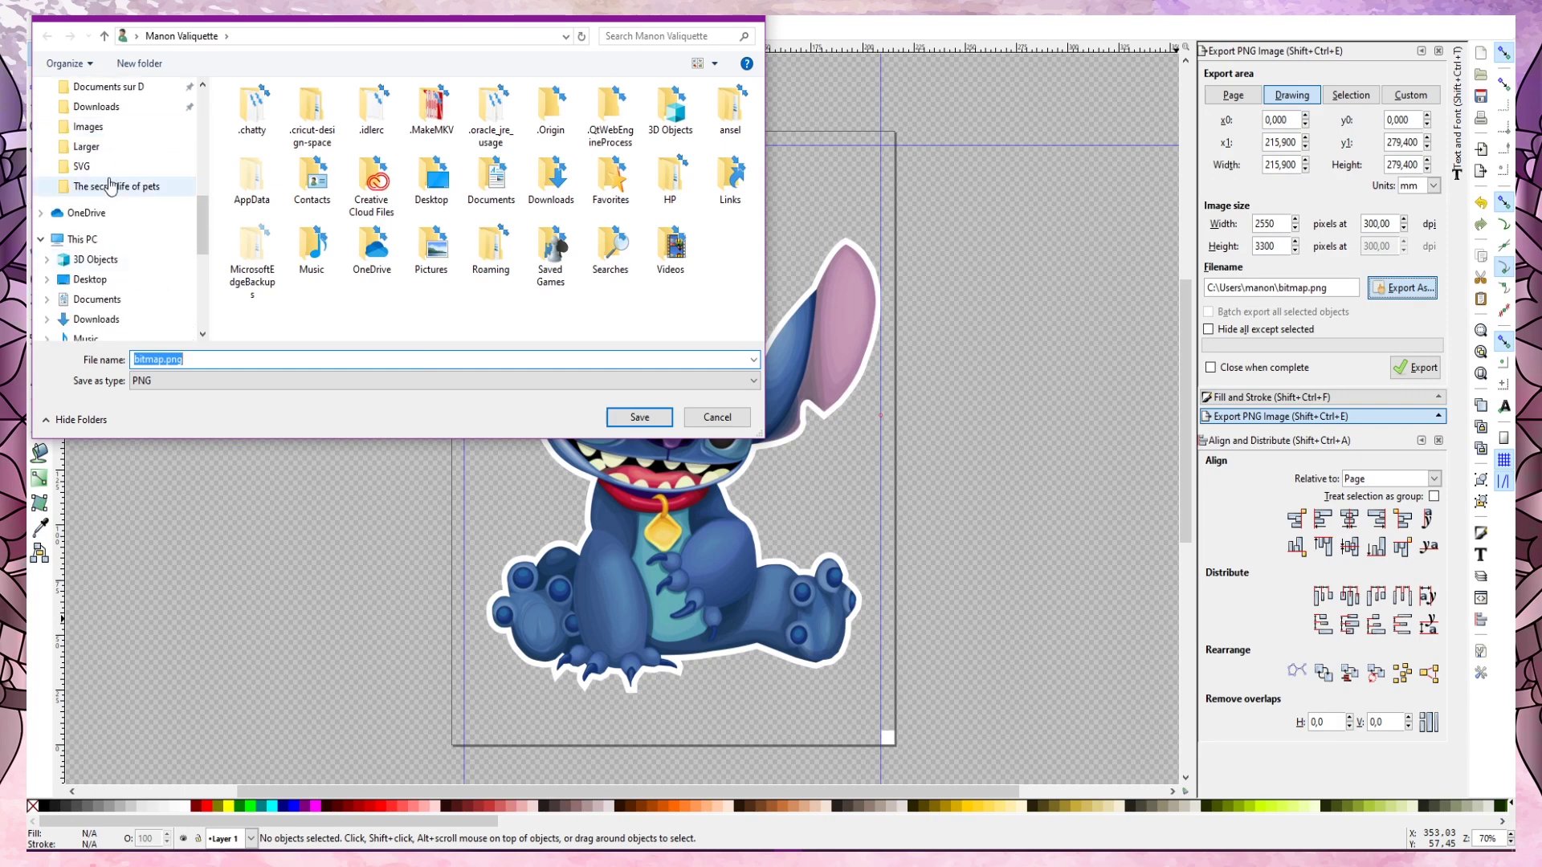
{"action": "left_click", "coordinate": [90, 147]}
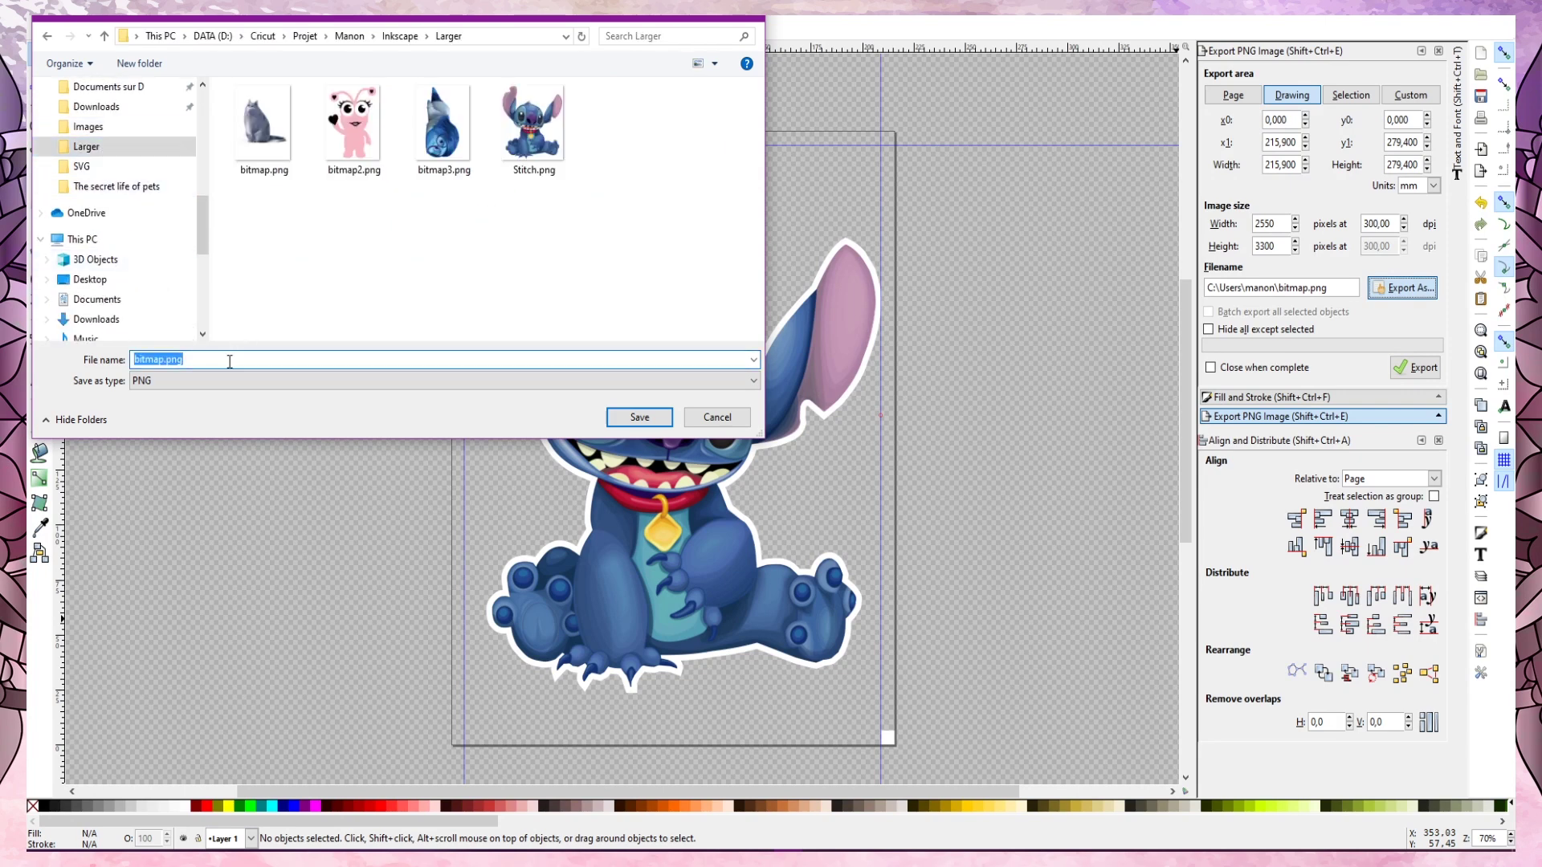
{"action": "type", "text": "stic"}
{"action": "type", "text": "ch cricu"}
{"action": "type", "text": "t"}
{"action": "left_click", "coordinate": [638, 417]}
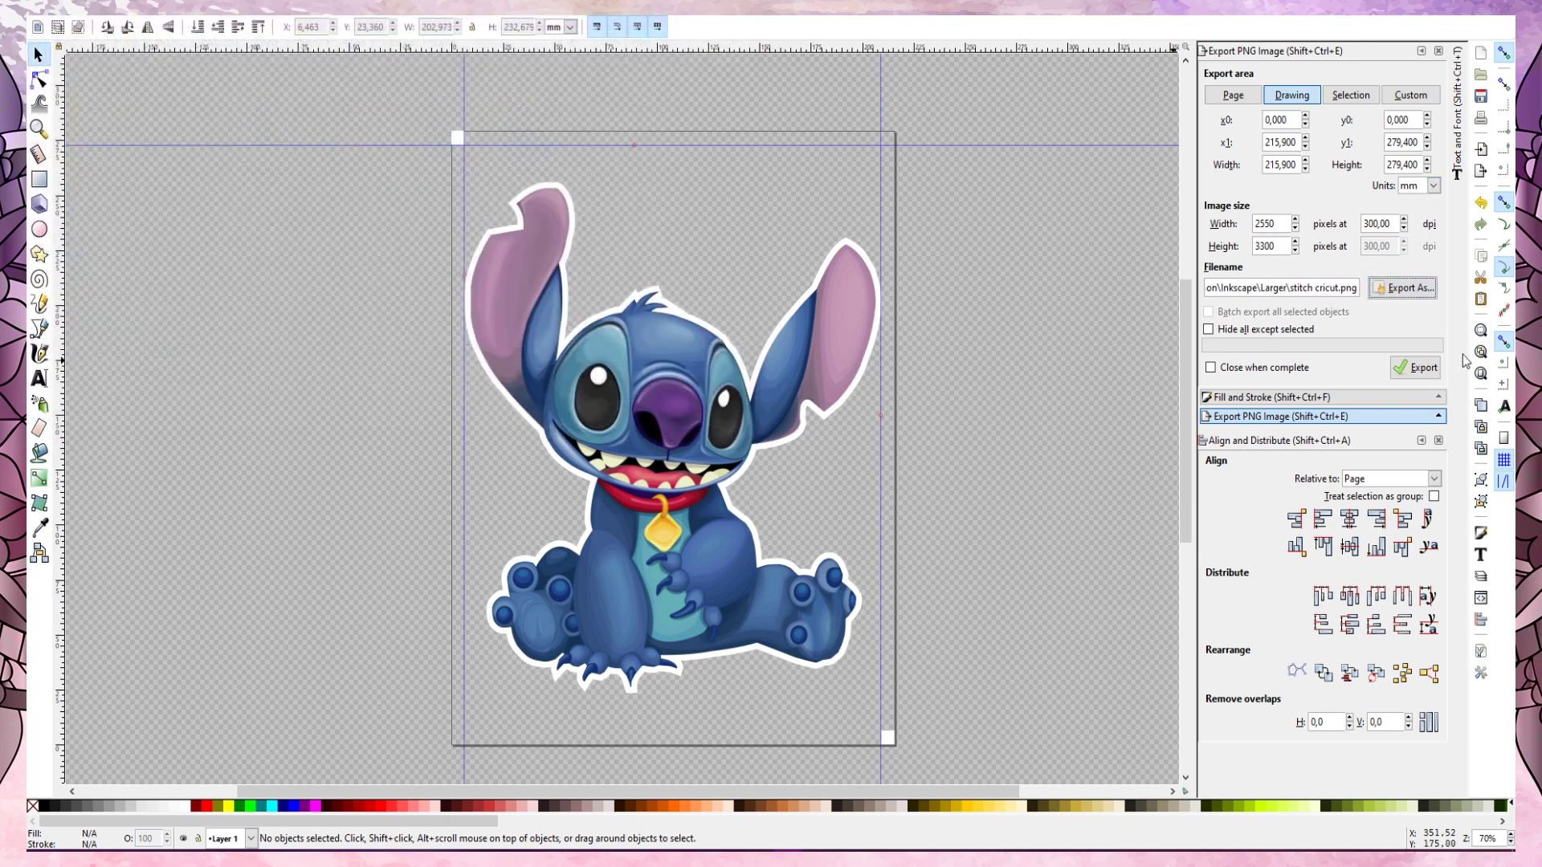
{"action": "left_click", "coordinate": [1417, 368]}
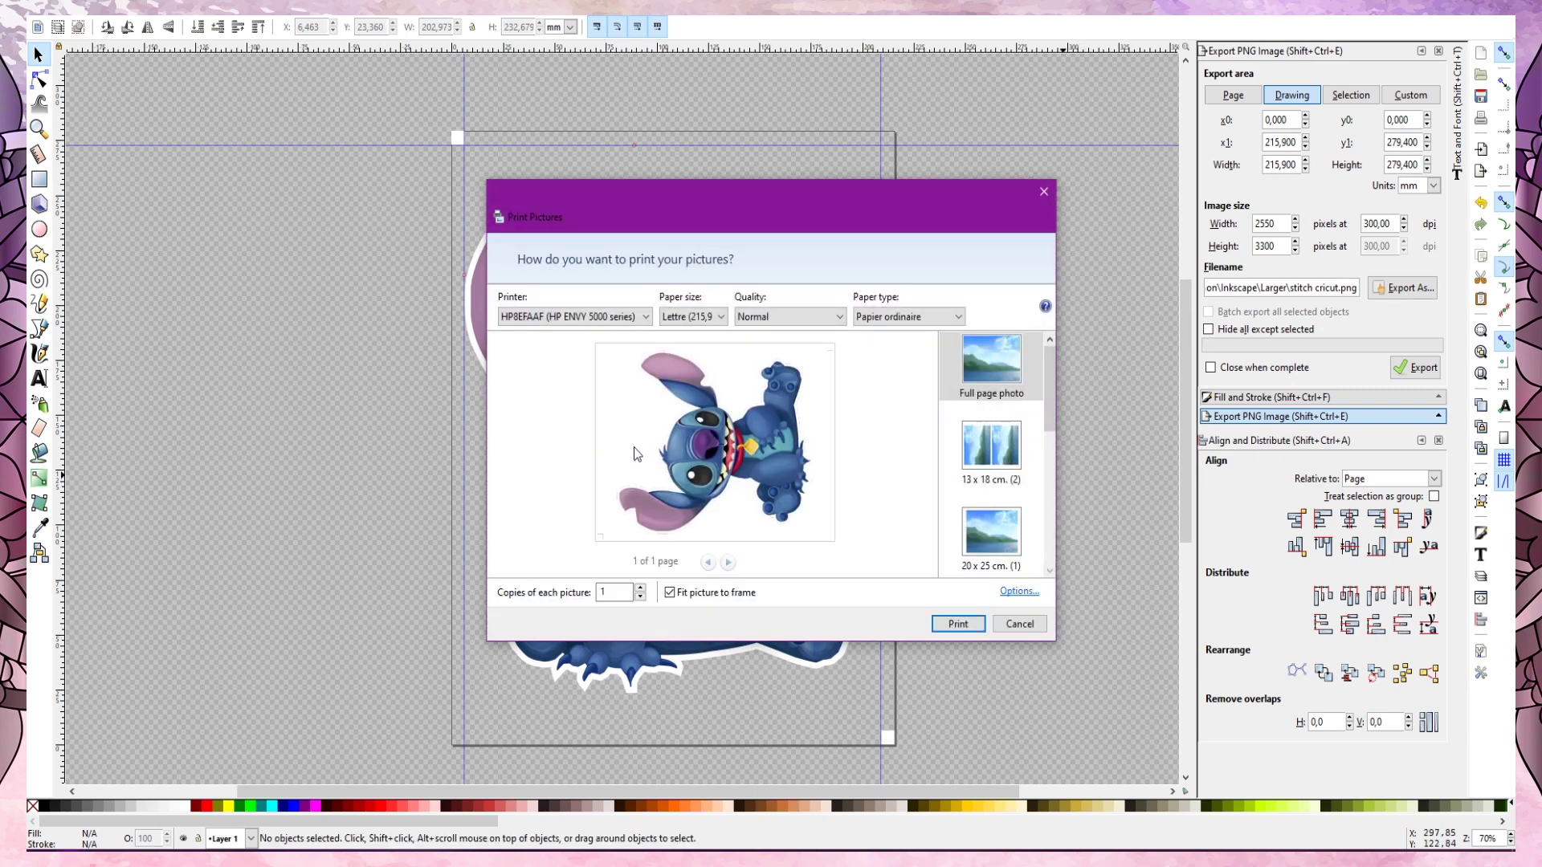
Step: Turn off fitting the picture to the frame for printing and review the paper types and additional print settings
{"action": "left_click", "coordinate": [670, 592]}
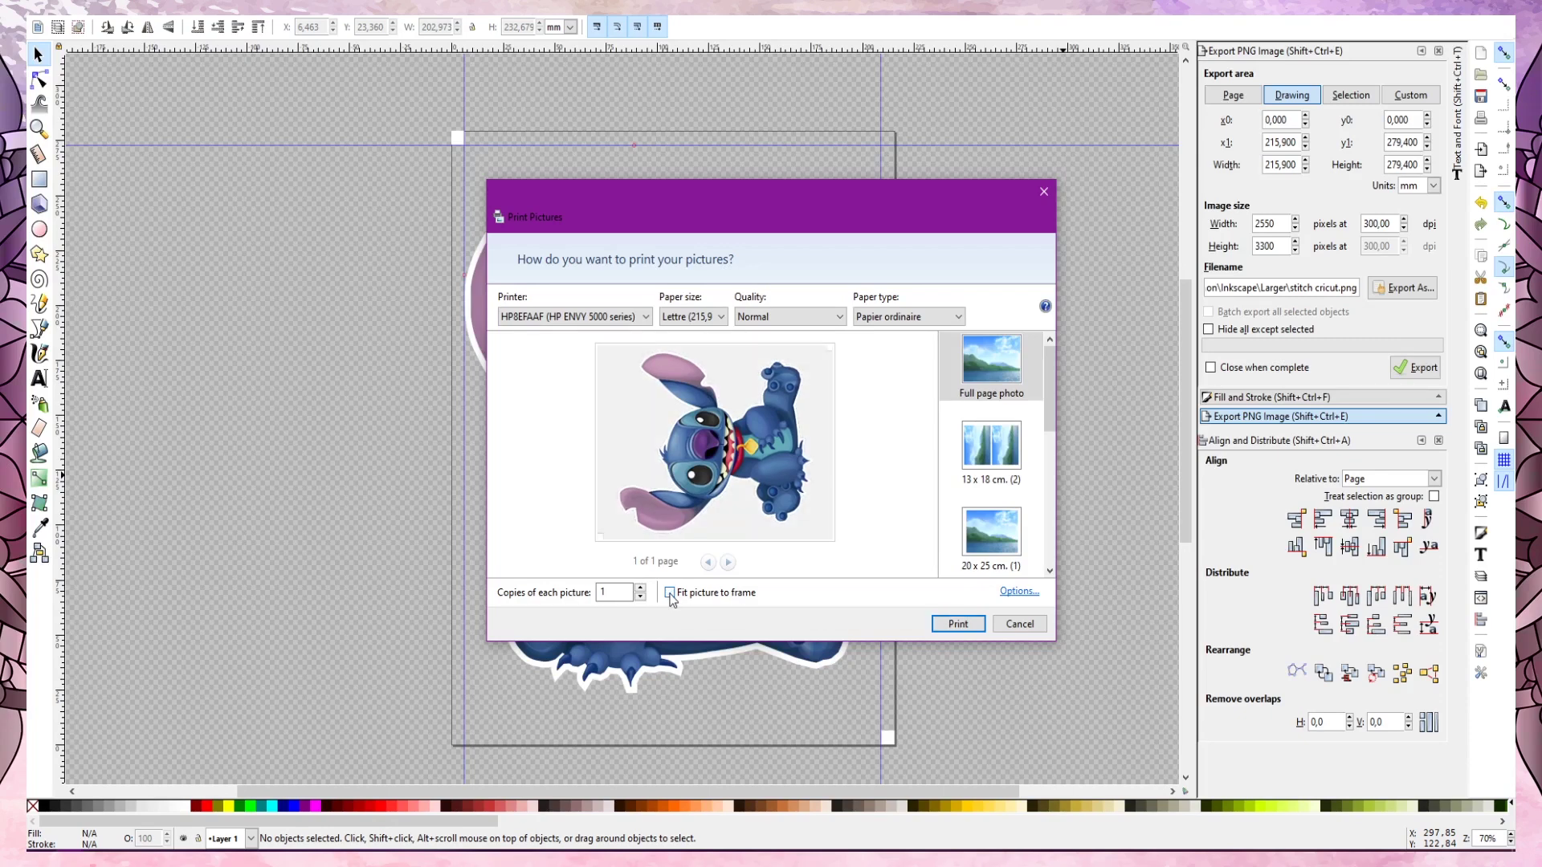
{"action": "left_click", "coordinate": [926, 318]}
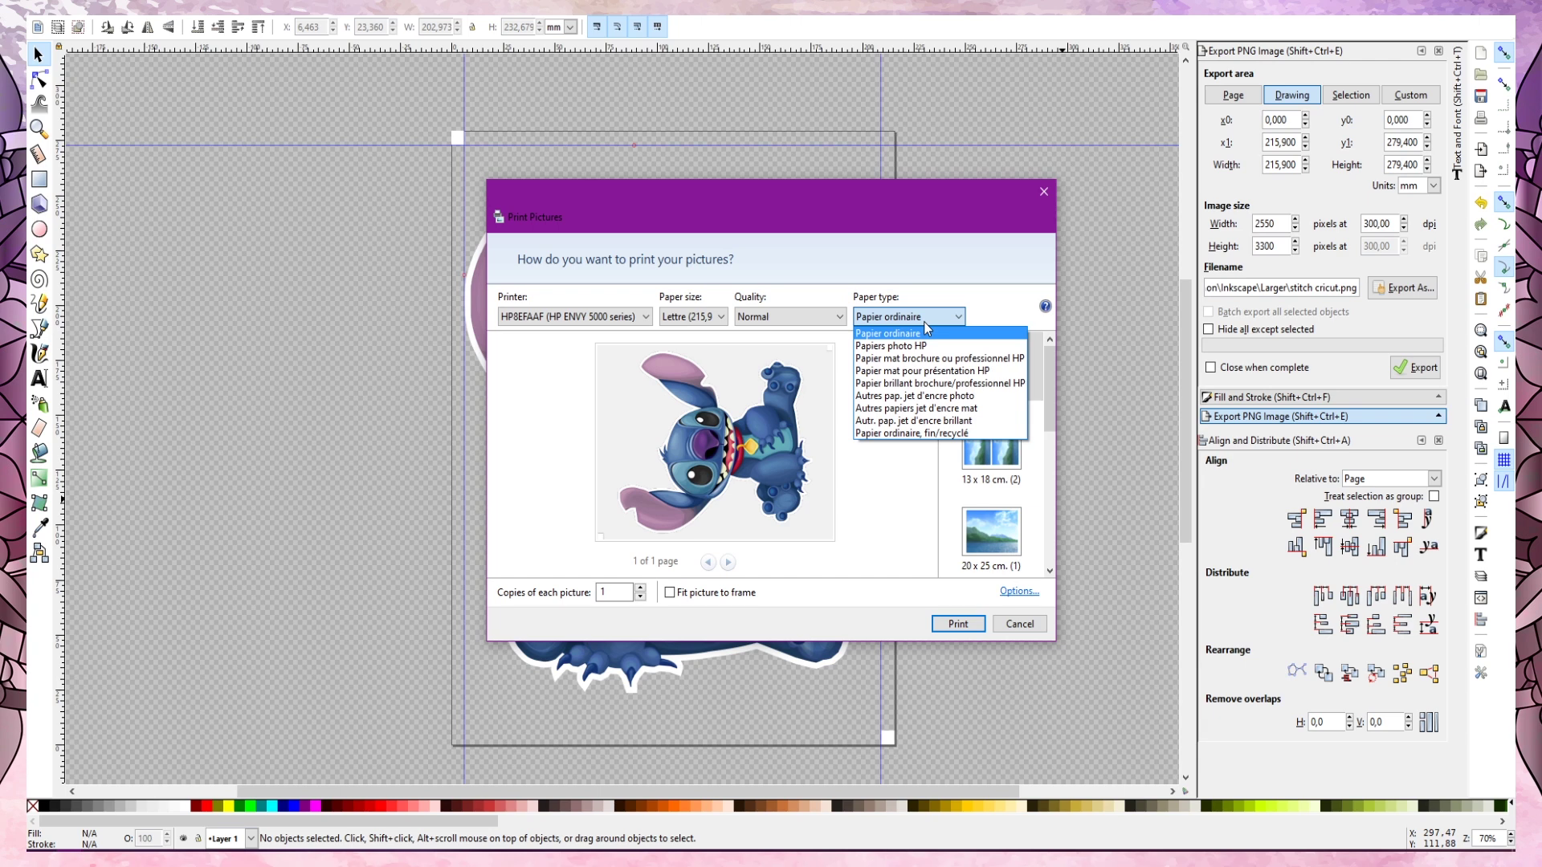
{"action": "left_click", "coordinate": [1019, 597]}
{"action": "left_click", "coordinate": [1020, 596]}
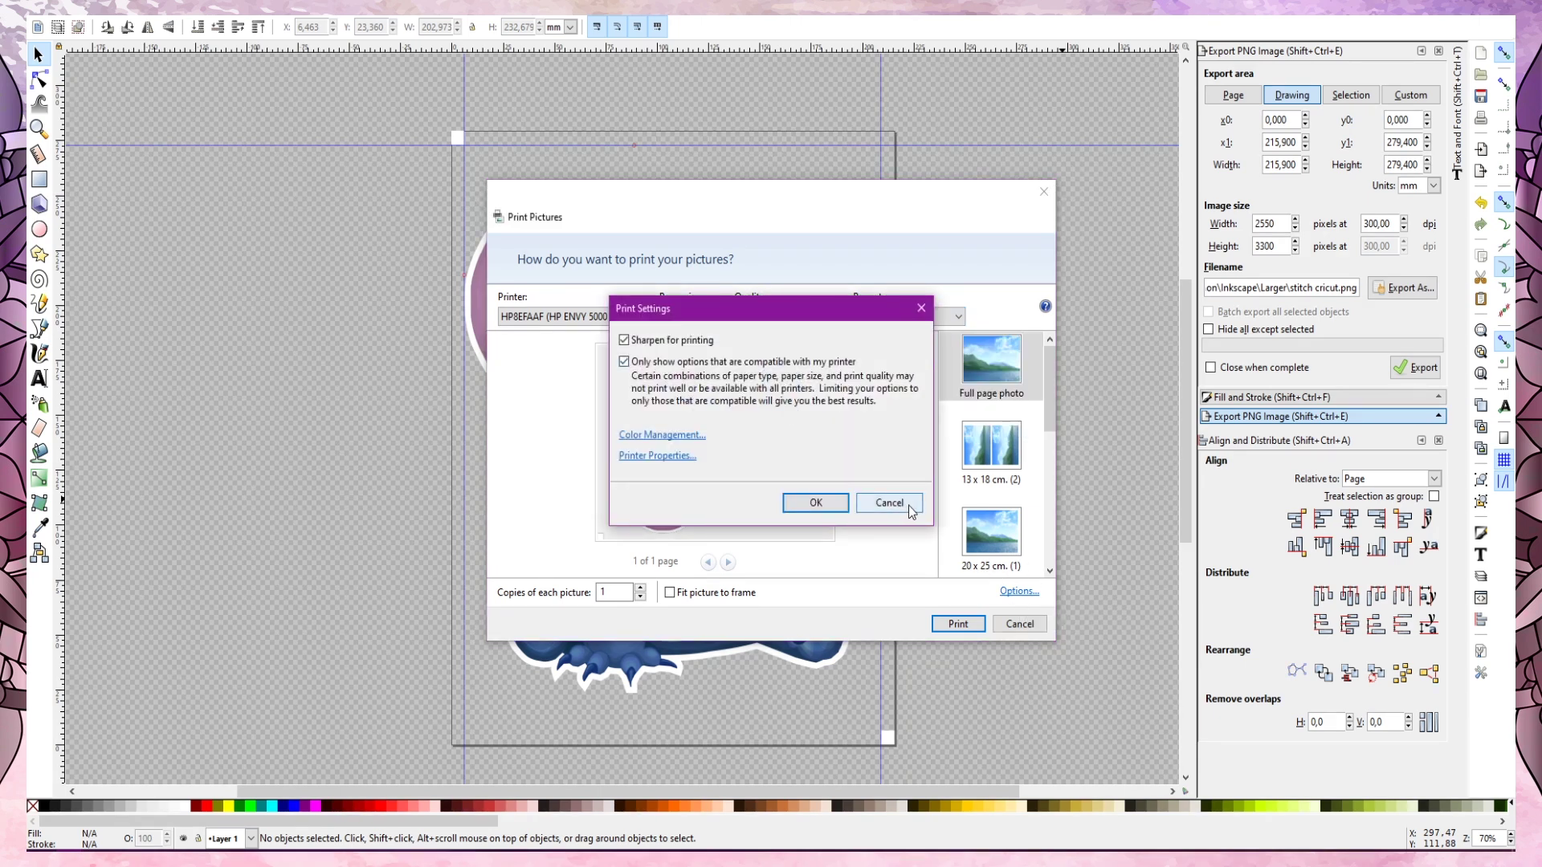
{"action": "left_click", "coordinate": [908, 505]}
Step: Apply the Cardstock - Normal printing shortcut in the printer properties and print the full-page picture without fitting it to the frame
{"action": "left_click", "coordinate": [1018, 594]}
{"action": "left_click", "coordinate": [657, 458]}
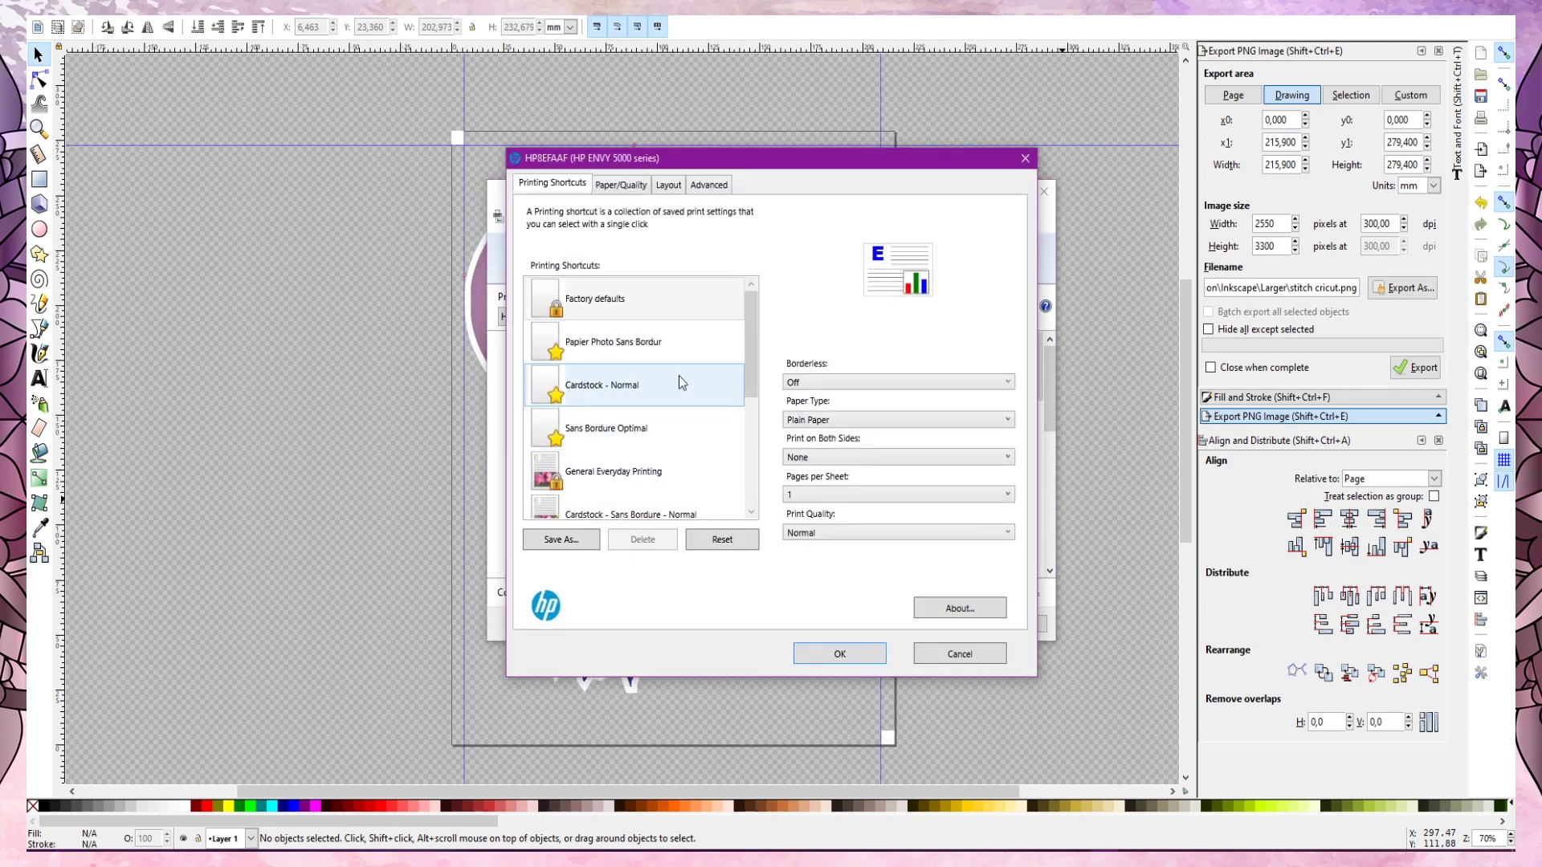
{"action": "left_click", "coordinate": [608, 383]}
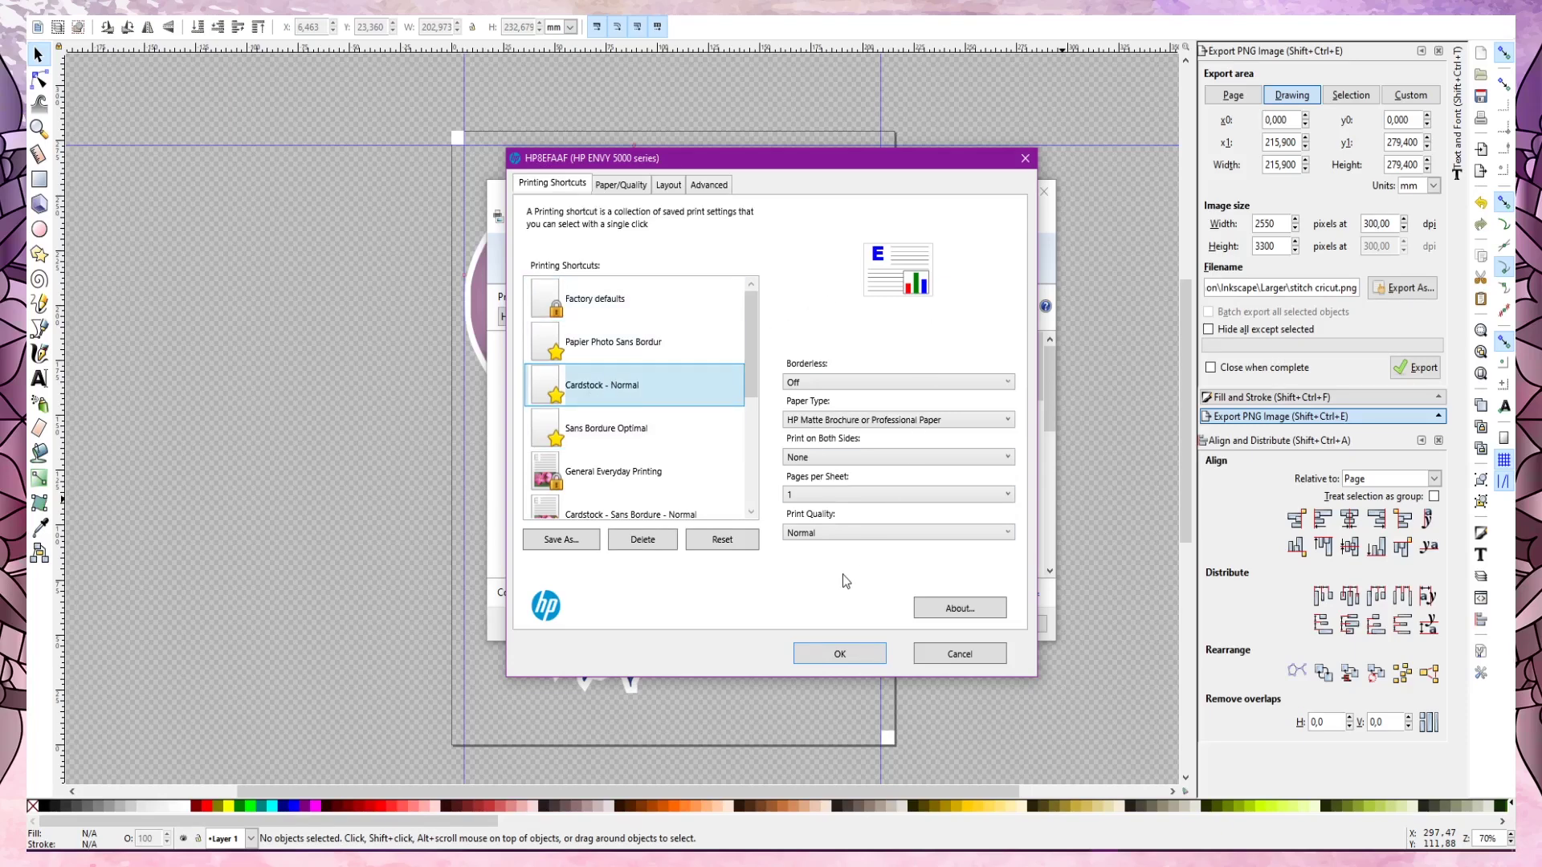
{"action": "left_click", "coordinate": [840, 652]}
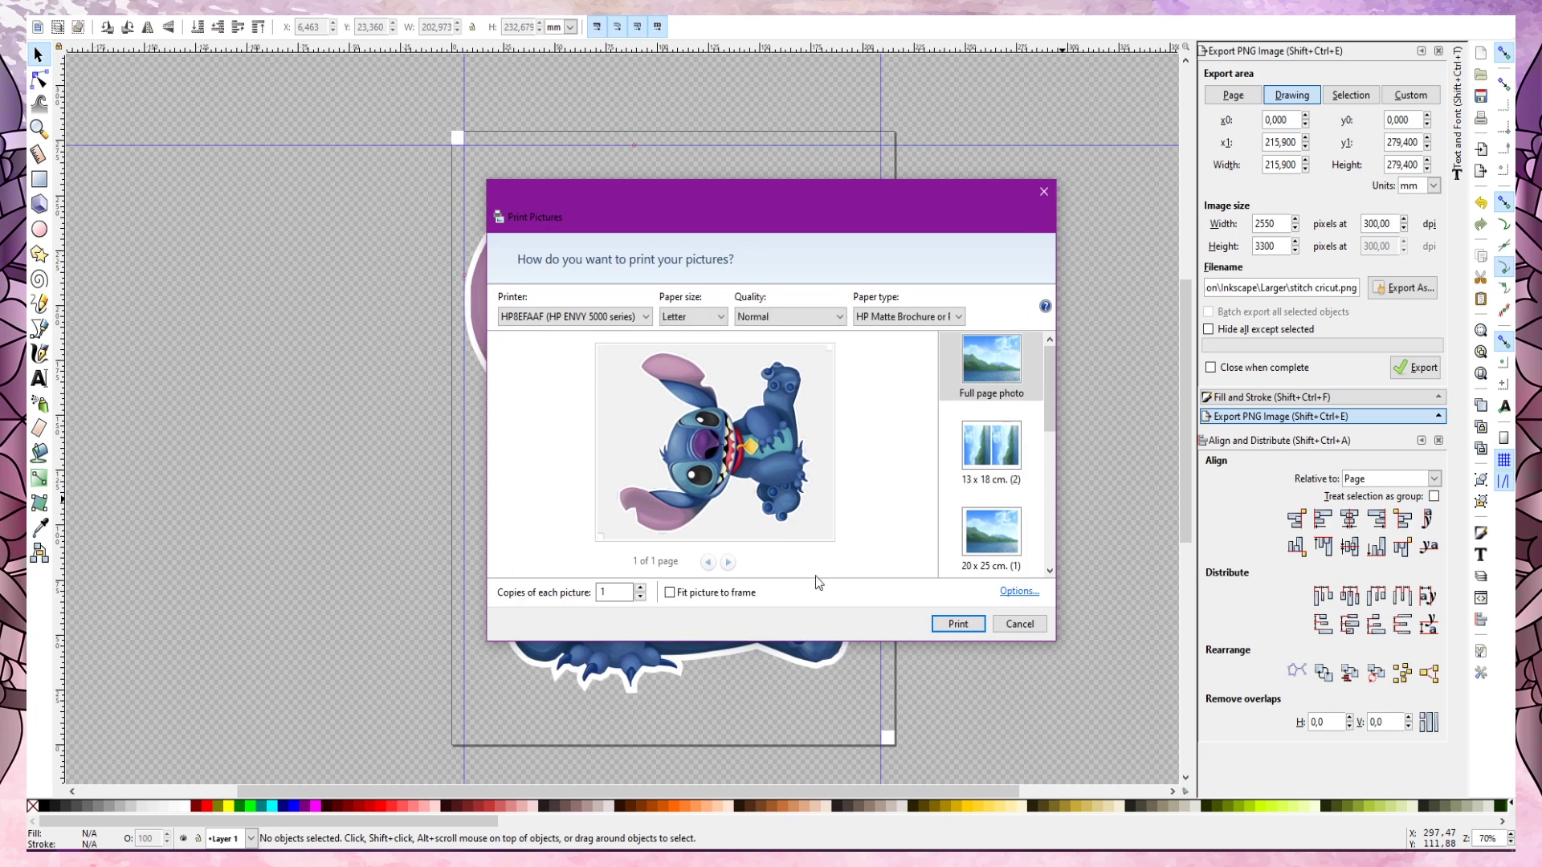
{"action": "left_click", "coordinate": [671, 593]}
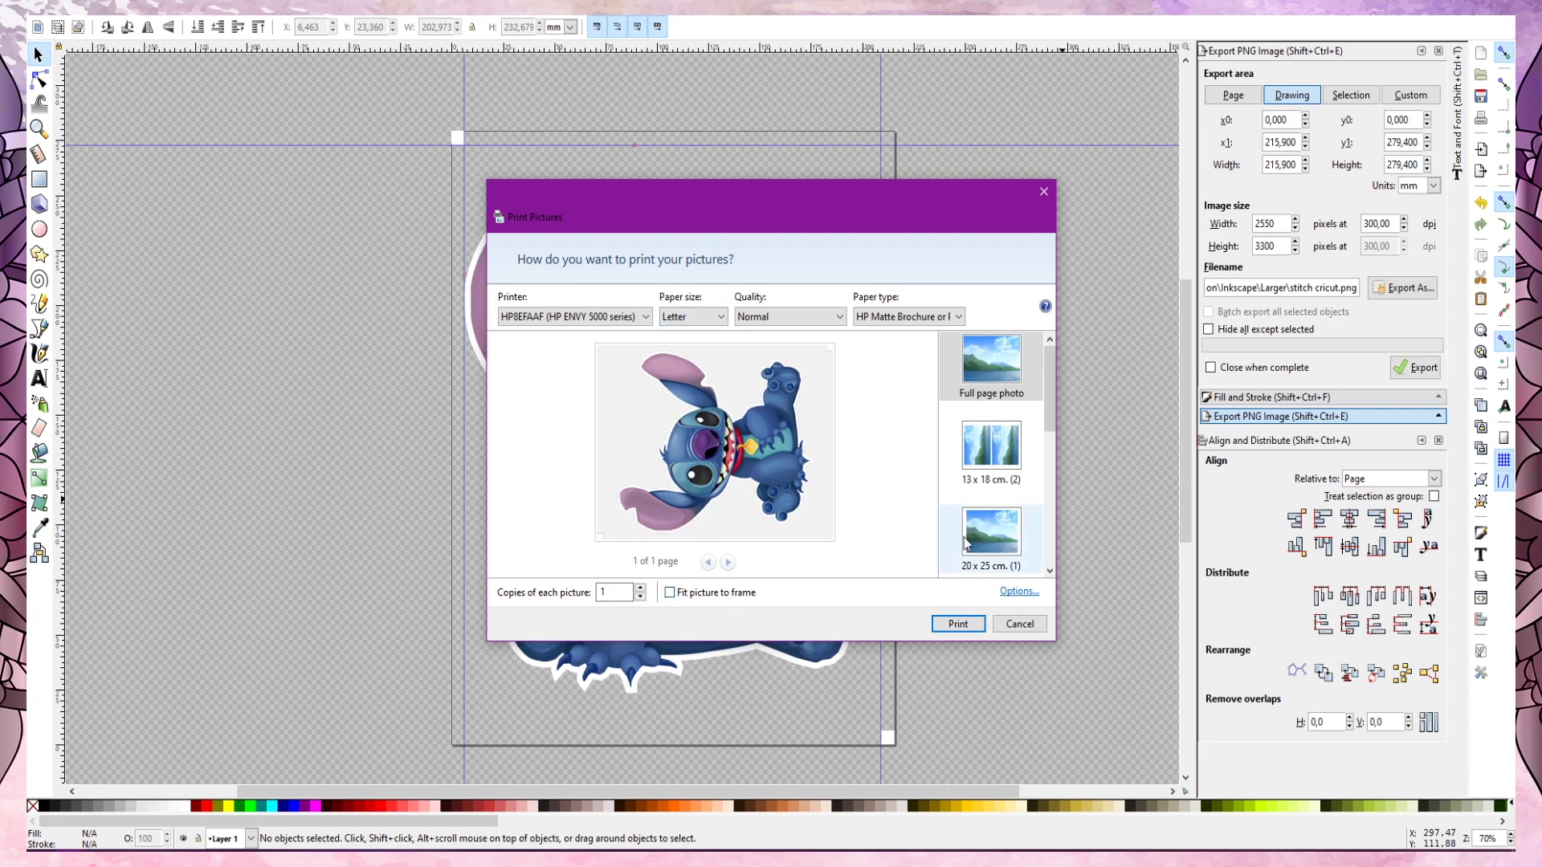
{"action": "left_click", "coordinate": [959, 624]}
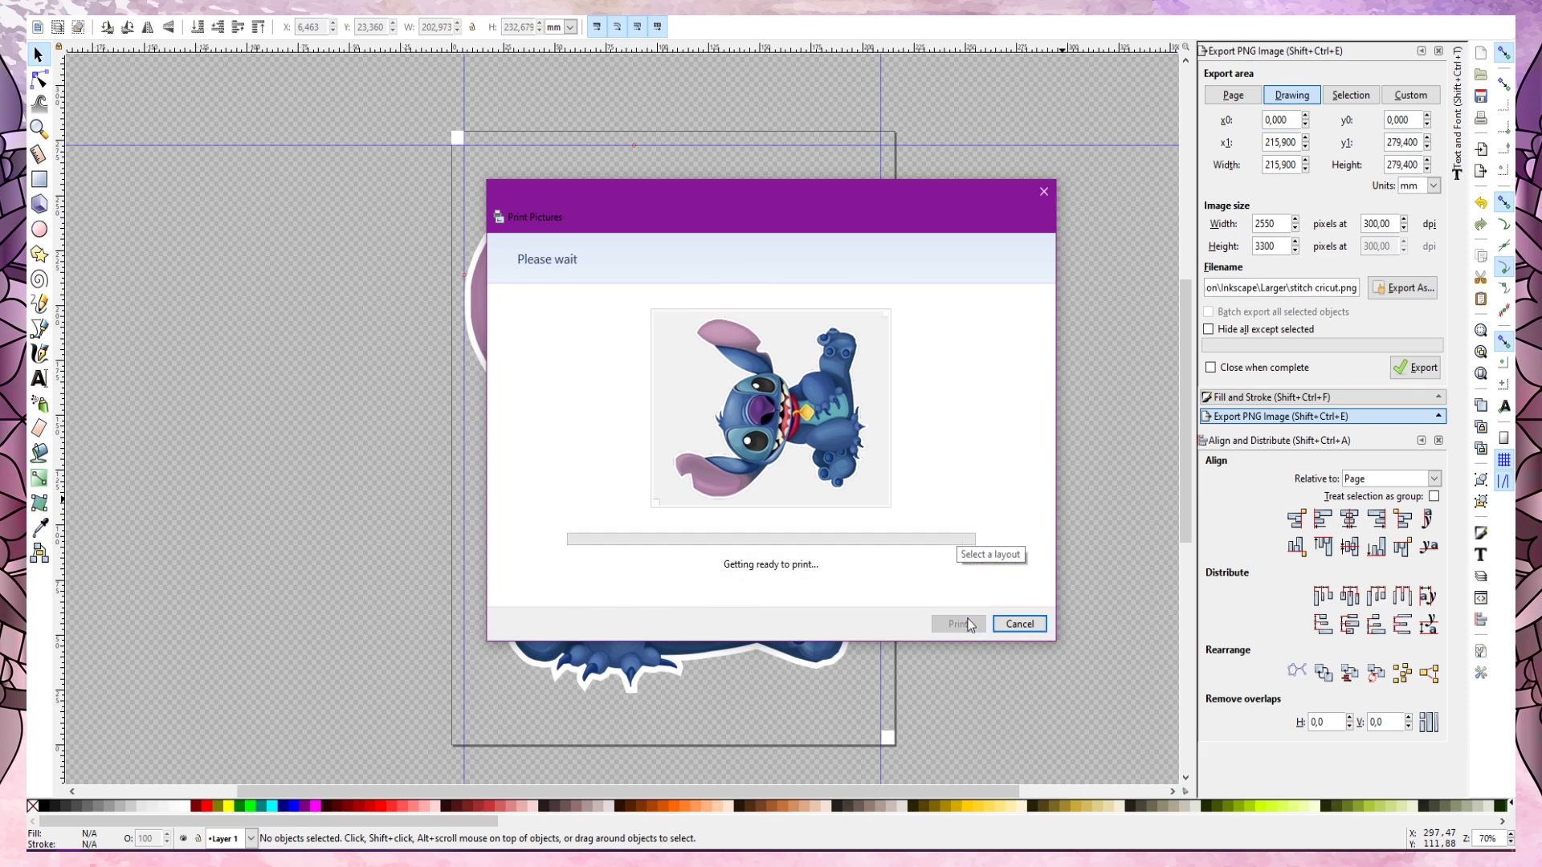